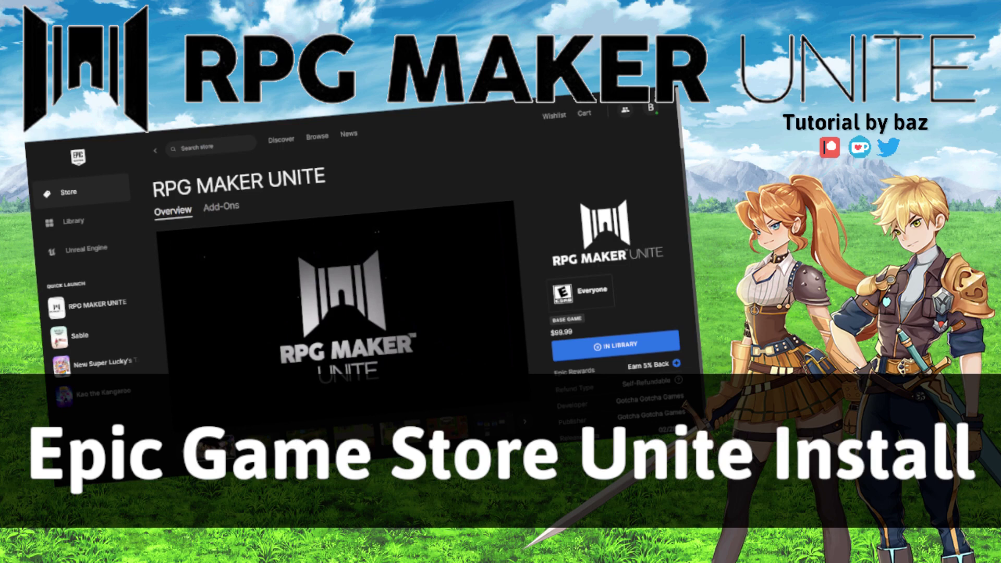
Switch the editor's window arrangement to the standard Unity layout
click(159, 16)
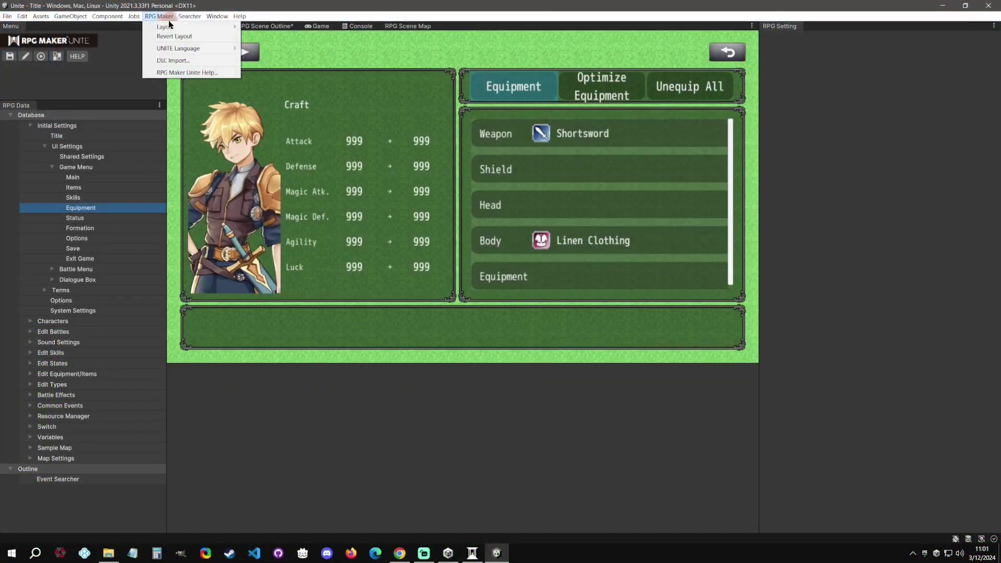
mouse_move(172, 29)
click(277, 47)
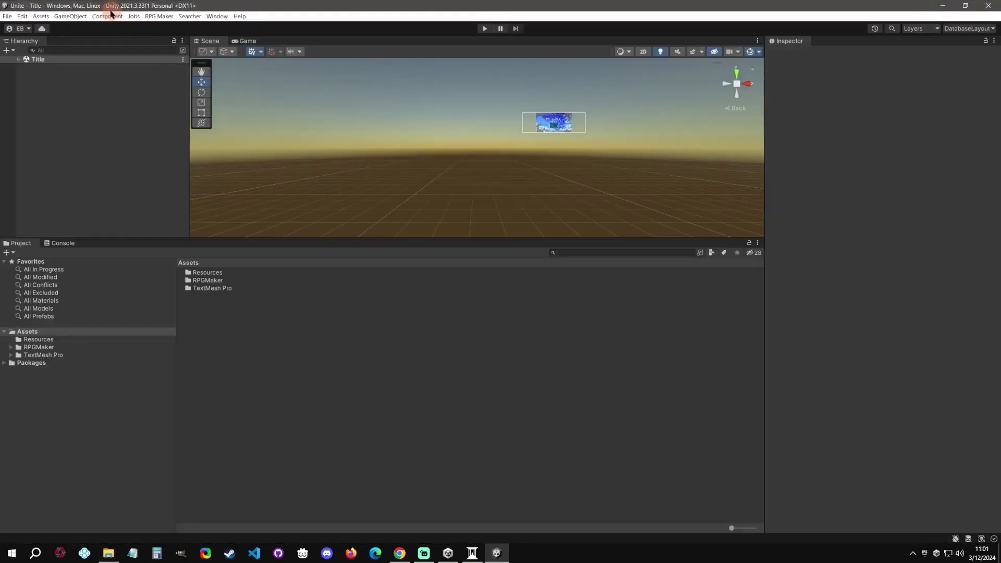
Switch the editor back to the top entry in the RPG Maker Layout menu
click(147, 17)
mouse_move(221, 28)
click(260, 25)
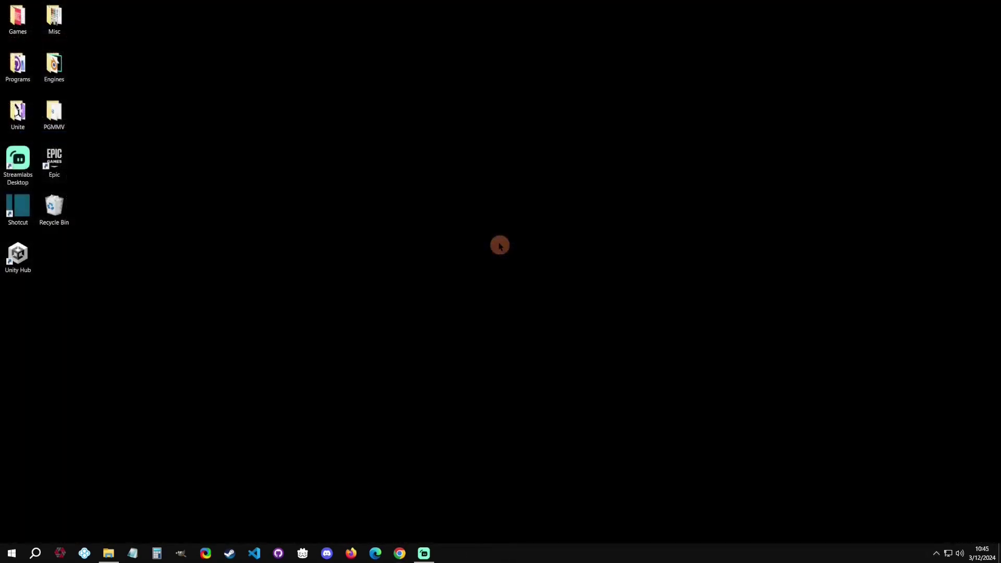
Launch Epic Games, find 'rpg maker unite' in the store and go to its library copy
double_click(60, 157)
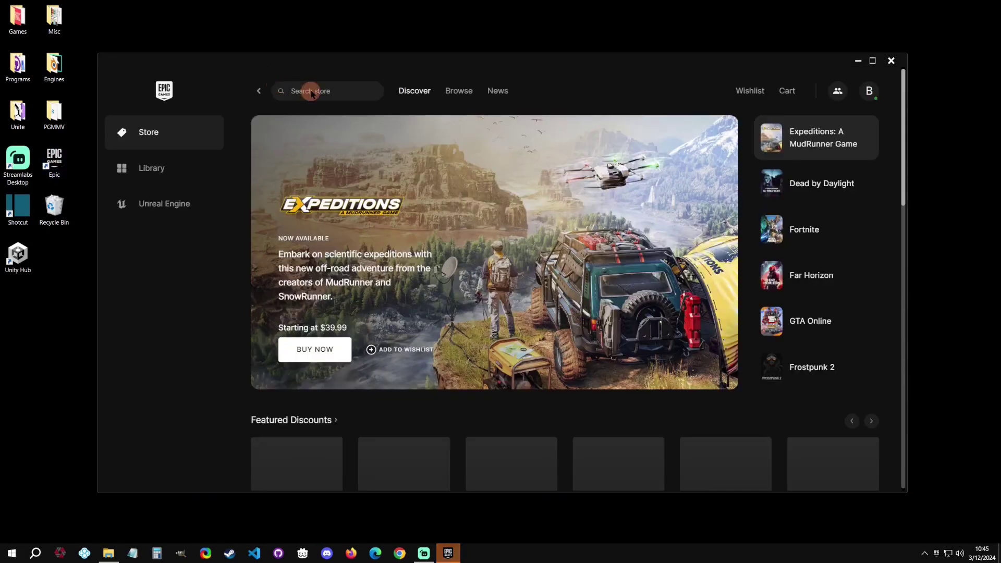
click(332, 94)
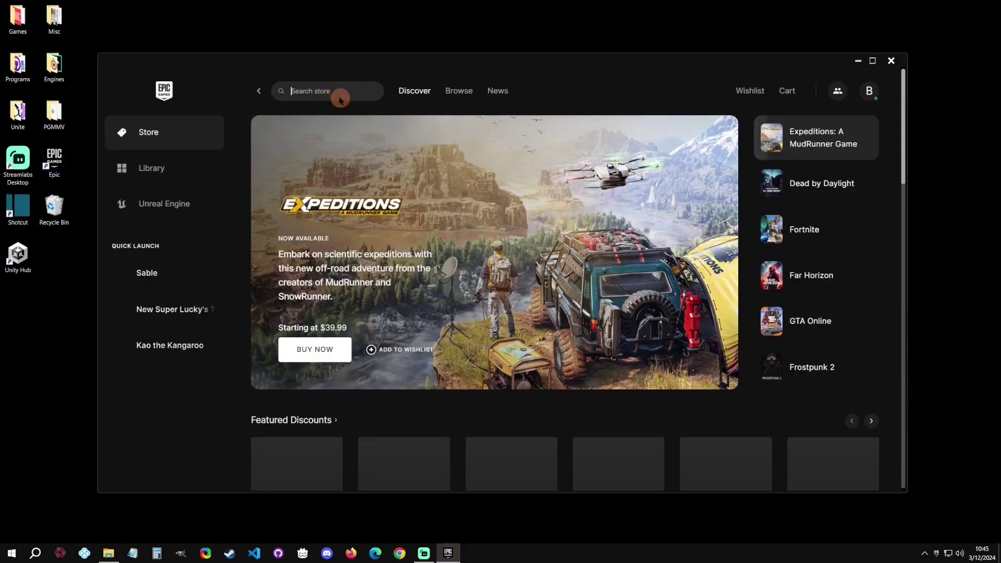
text(rpg maker unite)
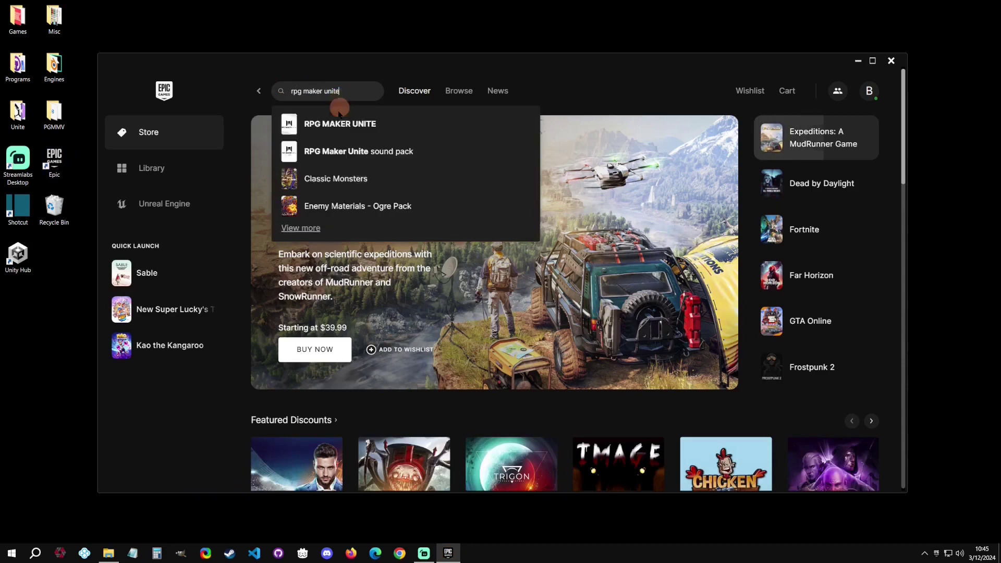
click(337, 118)
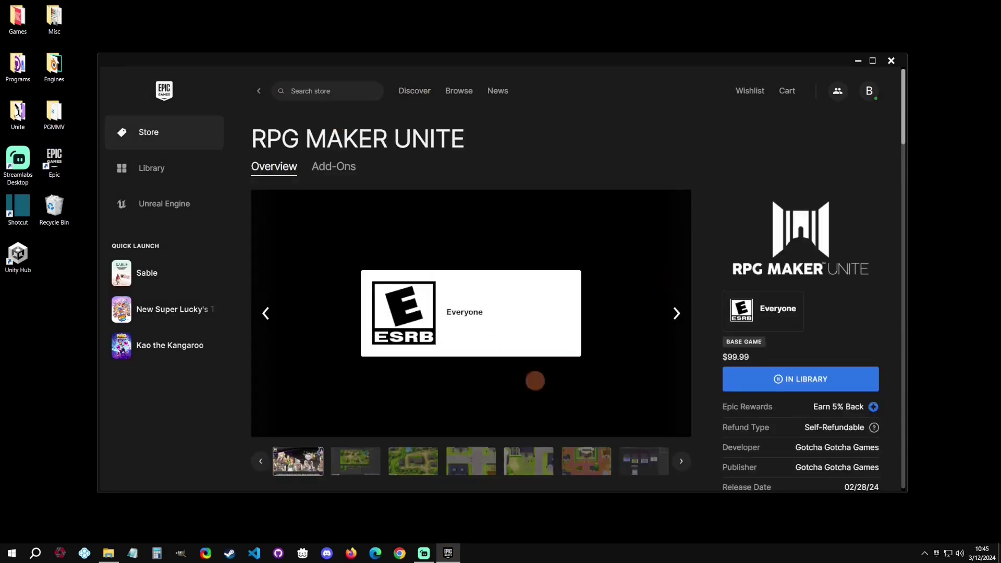
click(810, 383)
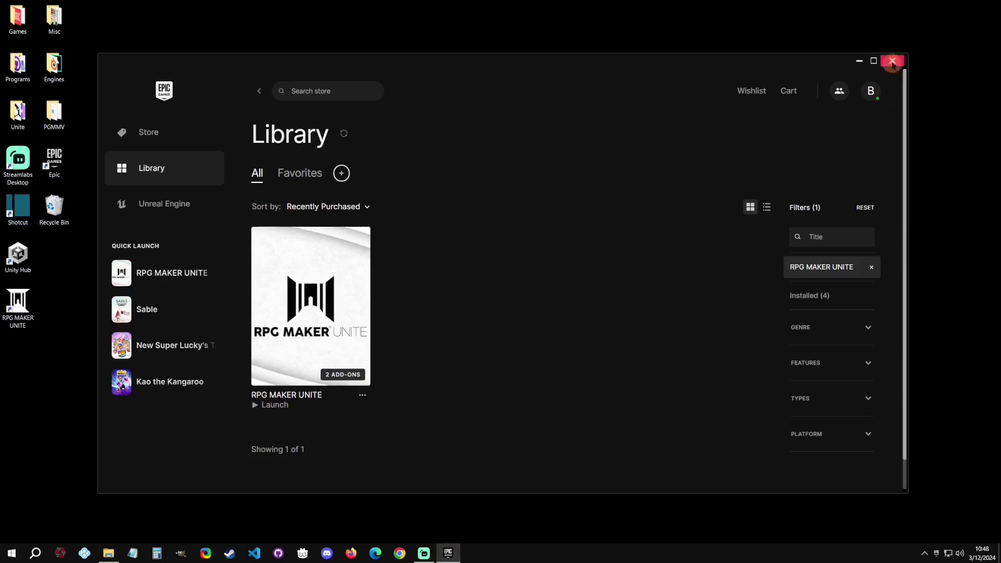
Close Epic, start RPG MAKER UNITE and set the launcher language to English
click(890, 60)
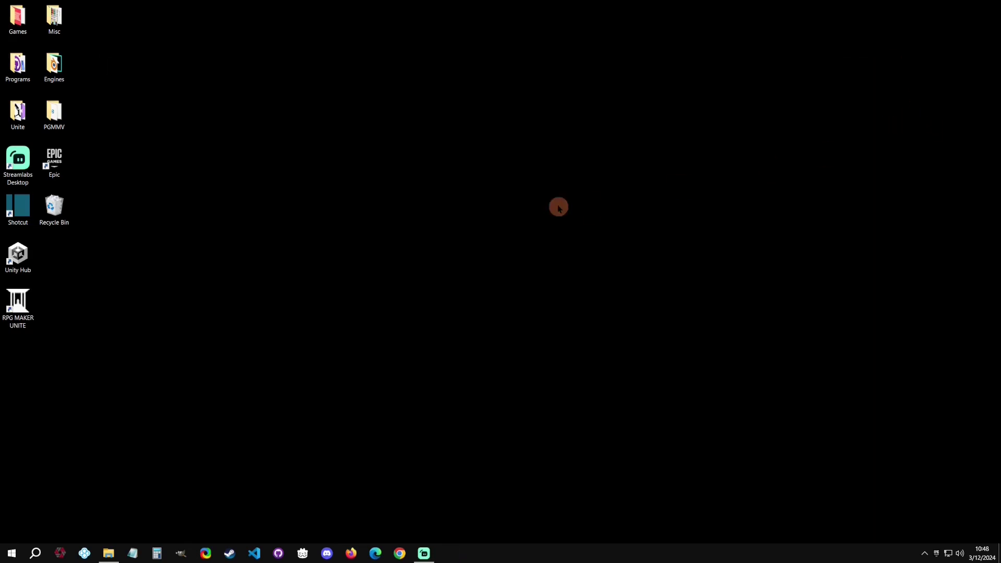
double_click(20, 319)
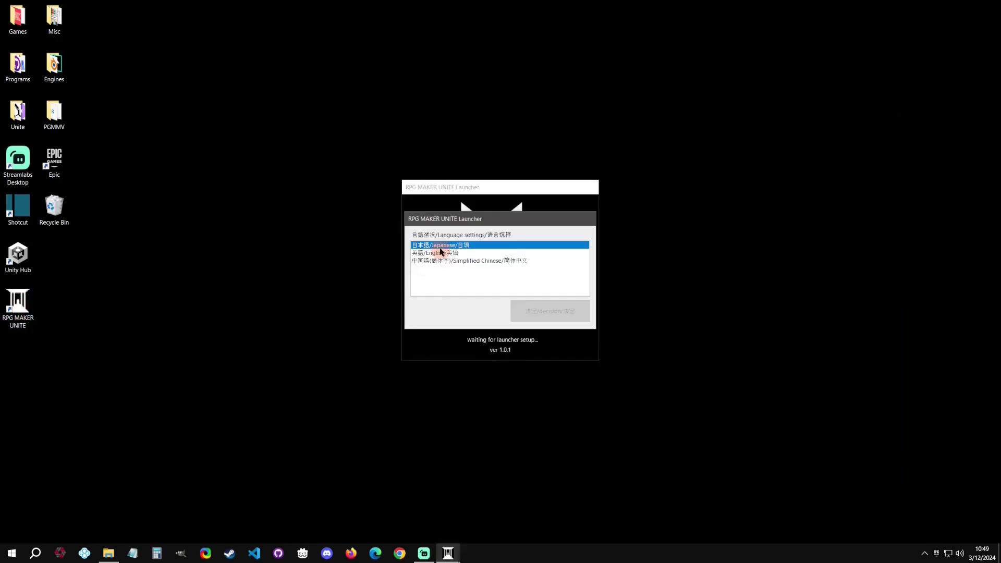
click(440, 254)
click(552, 311)
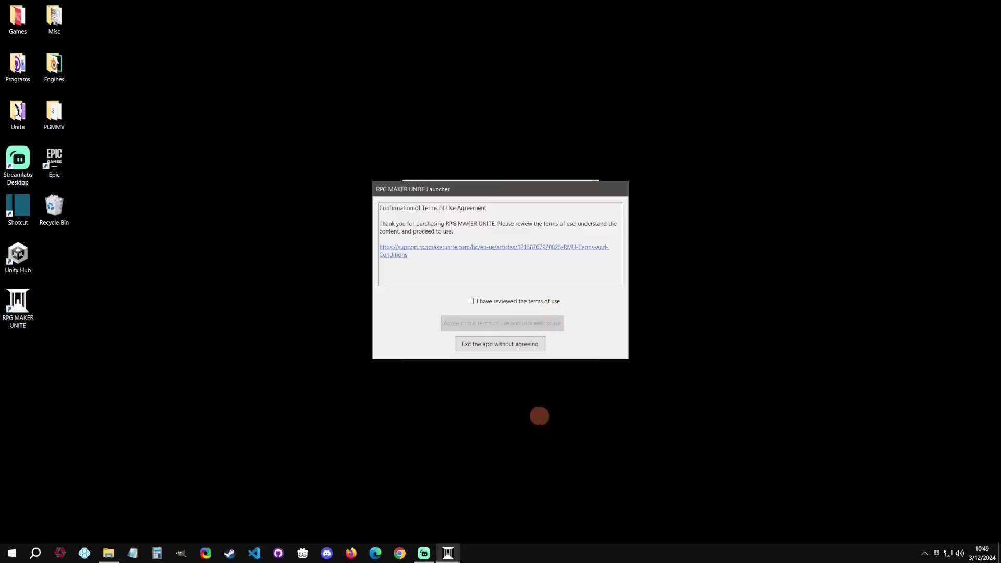
Accept the terms of use and dismiss the welcome message
click(469, 300)
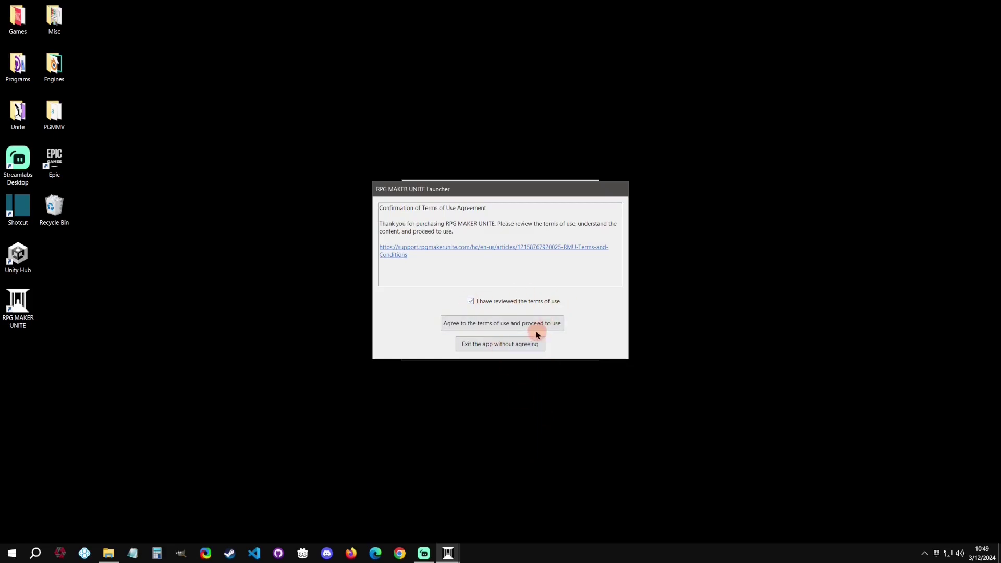
click(505, 323)
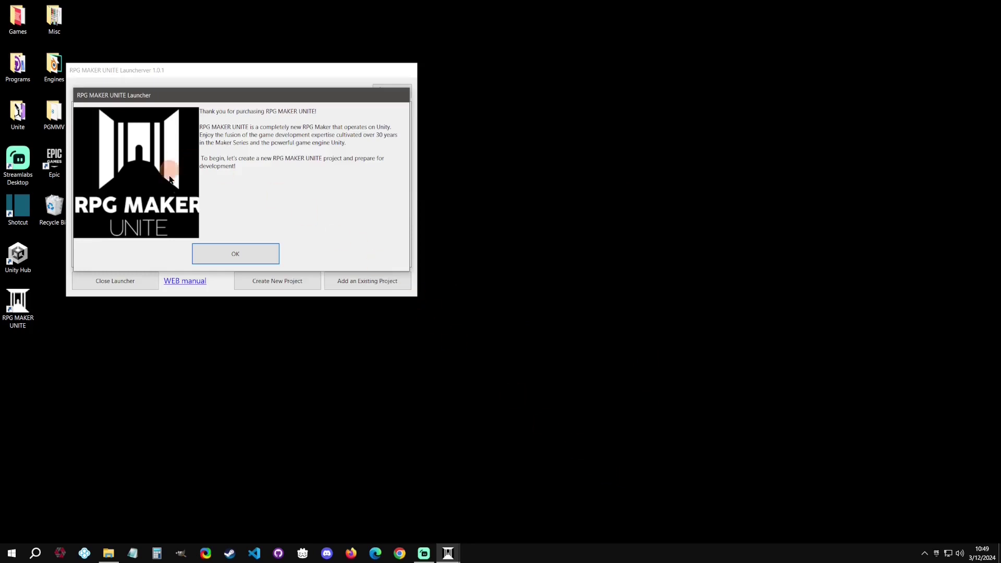
click(245, 256)
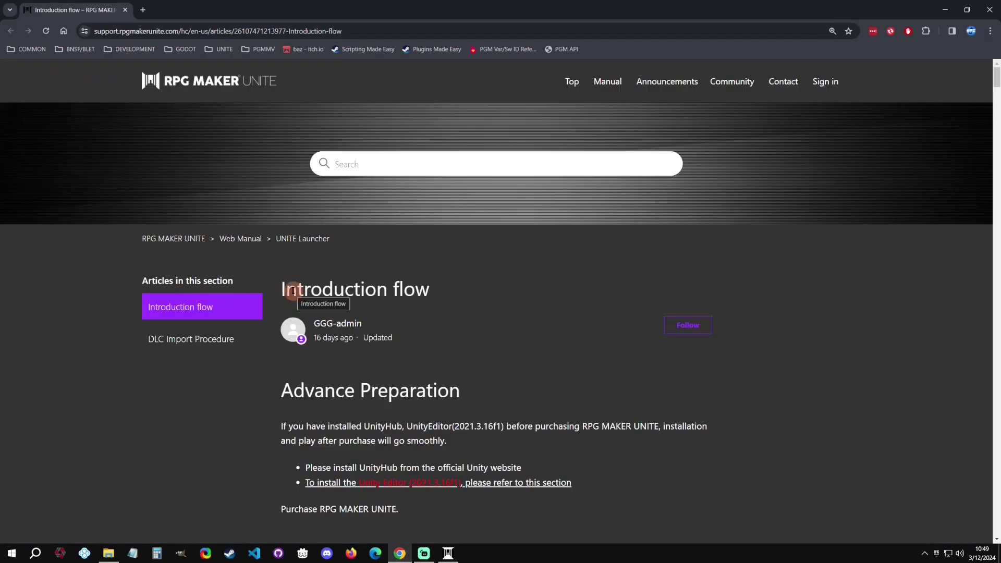
scroll(292, 292, down, 5)
scroll(292, 296, up, 3)
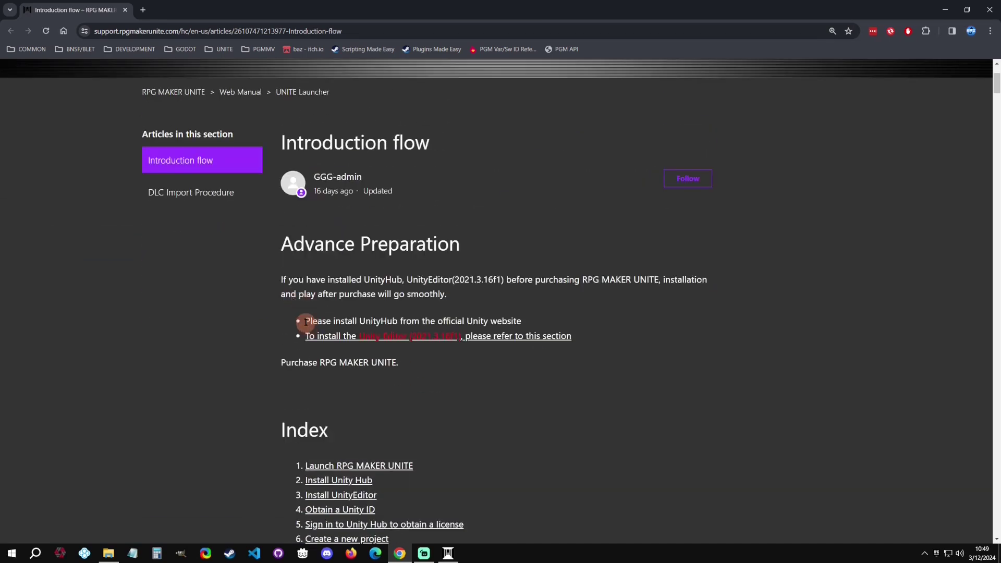
drag(306, 321, 411, 321)
click(371, 320)
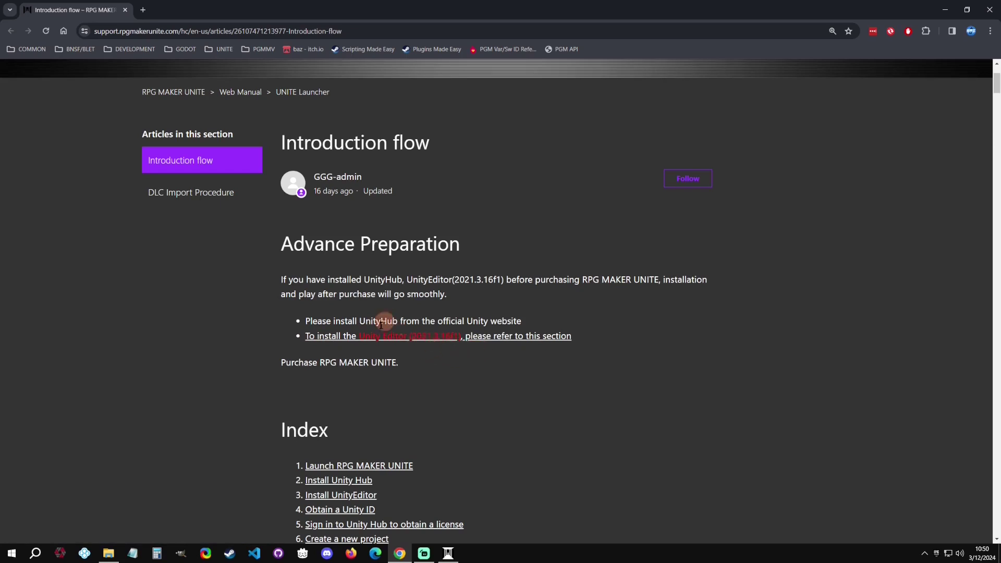
scroll(480, 399, down, 6)
scroll(477, 397, down, 4)
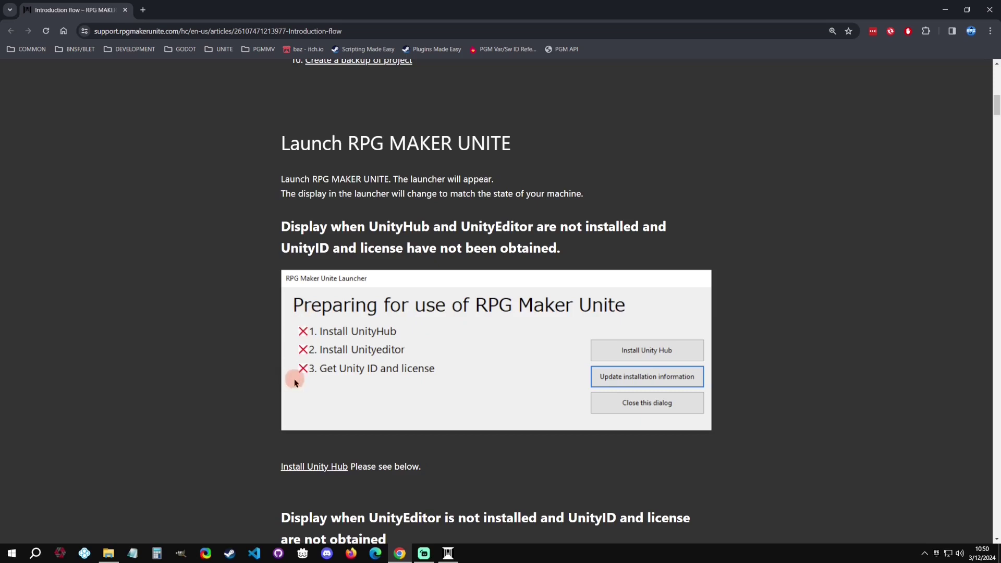
scroll(424, 336, down, 6)
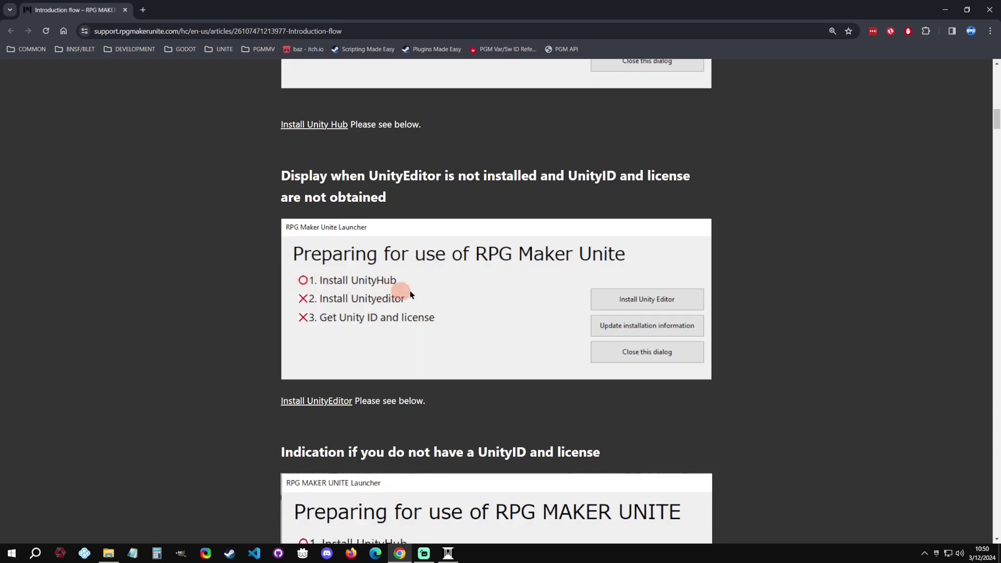
scroll(409, 291, down, 4)
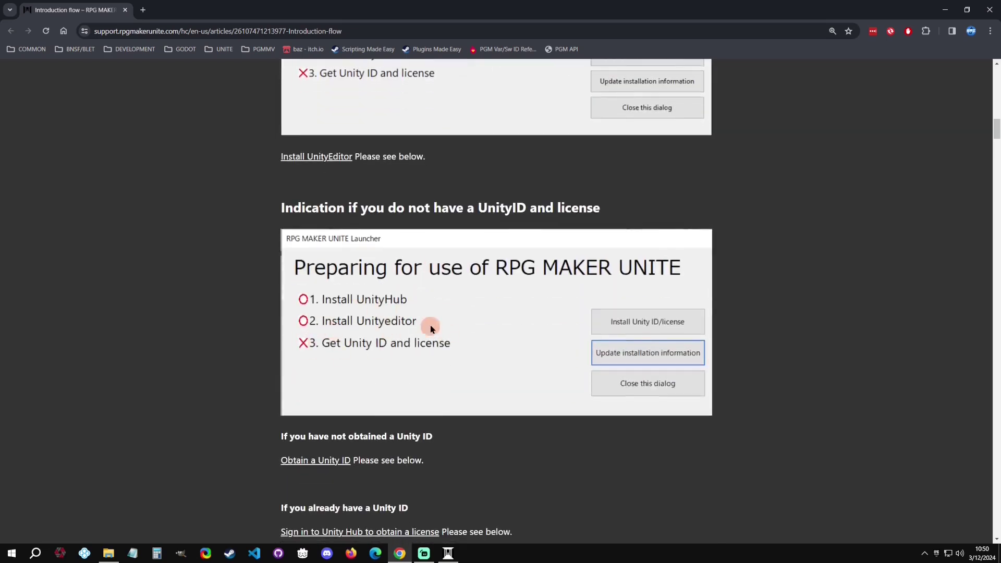
scroll(409, 342, up, 10)
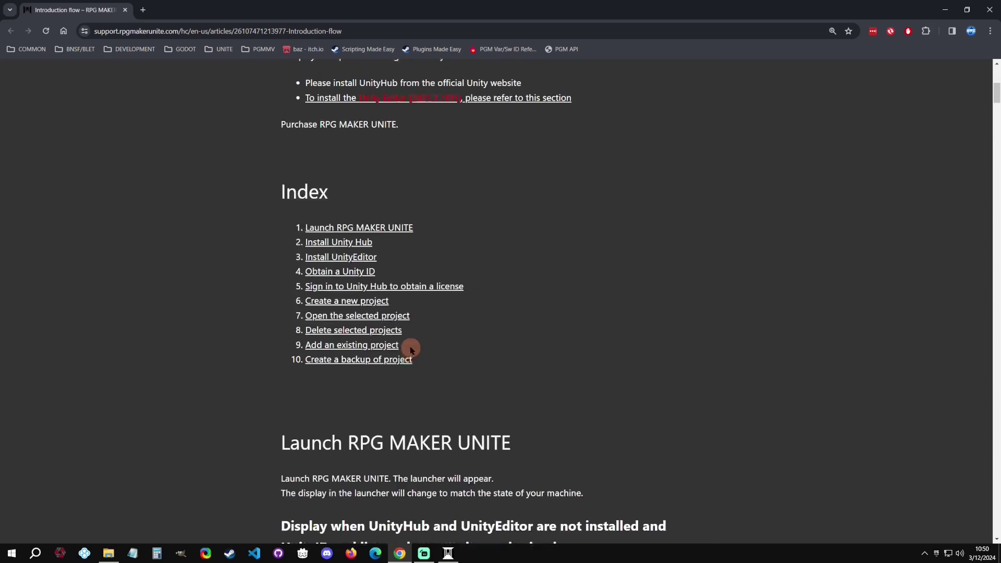
scroll(411, 348, up, 4)
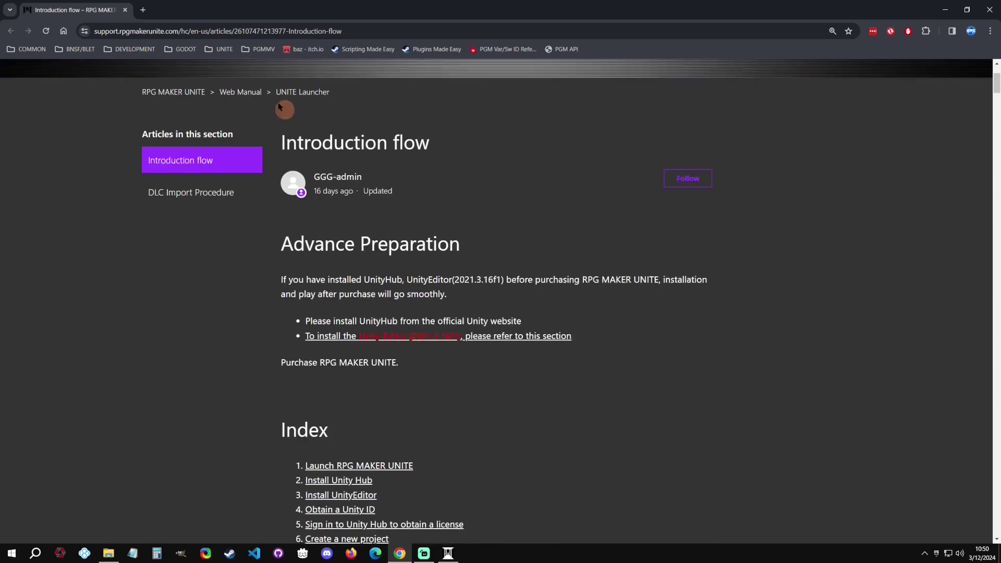
Search for 'unity hub down' in a new Chrome tab
click(143, 10)
click(160, 30)
text(un)
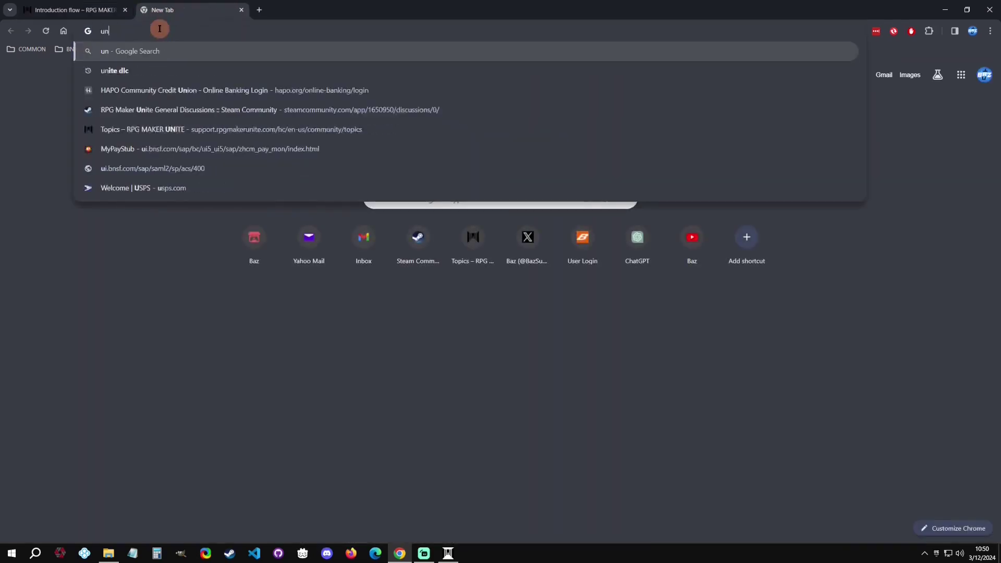
text(ity hub down)
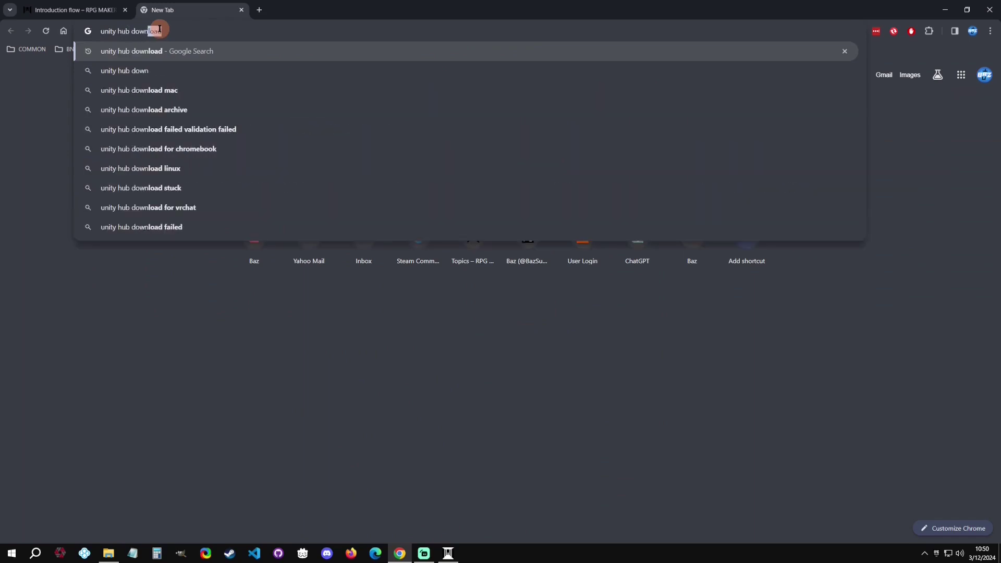
key(Return)
Open the Unity download page result, then close that tab and minimize Chrome
click(191, 215)
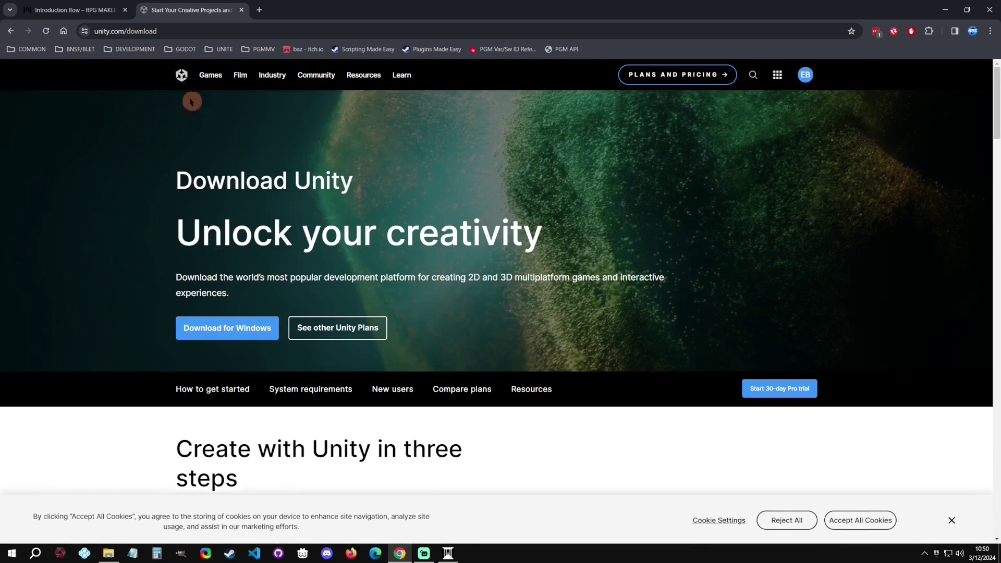
click(241, 10)
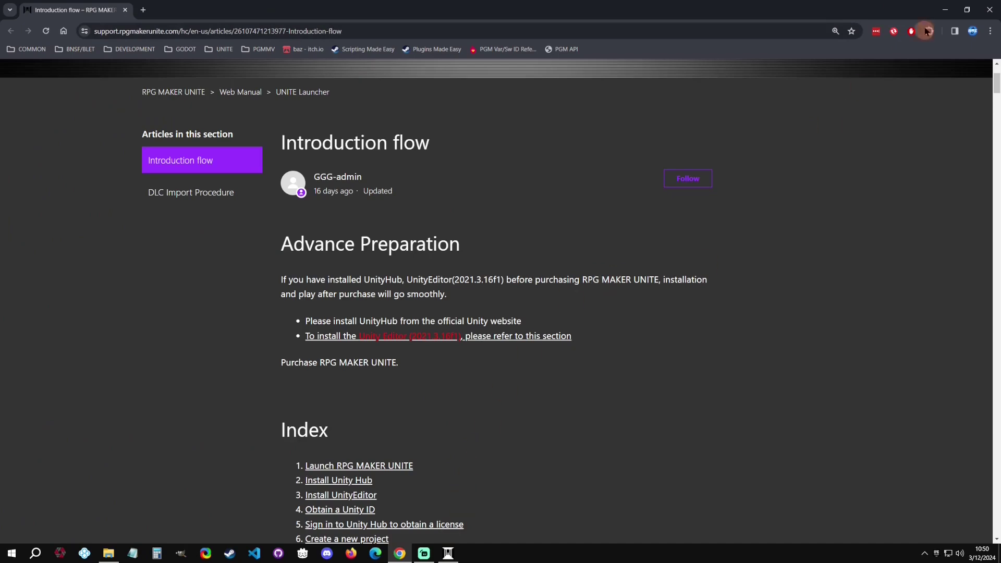
click(945, 13)
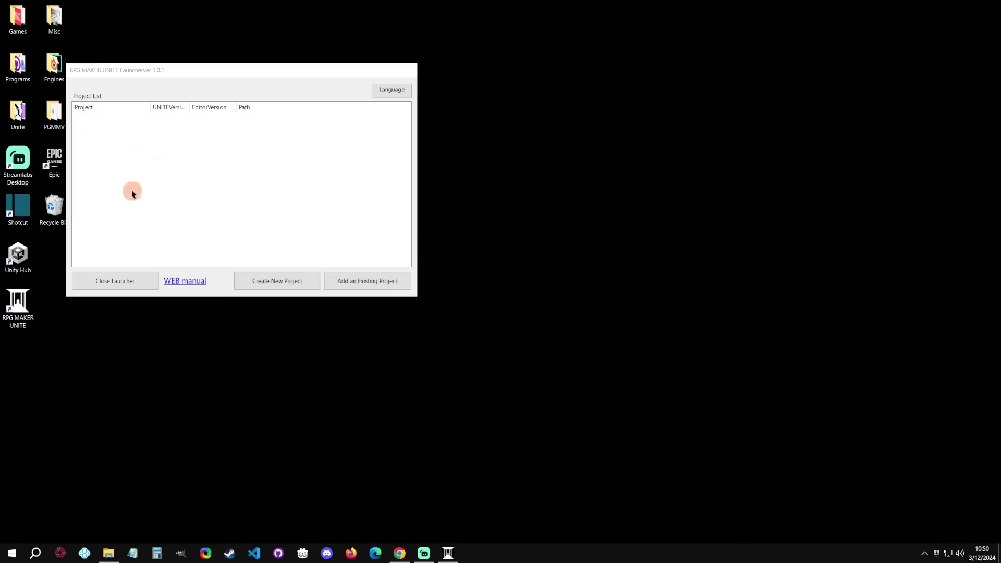
Launch Unity Hub, view installed editors, and open the manual's Unity Editor installation link
click(21, 262)
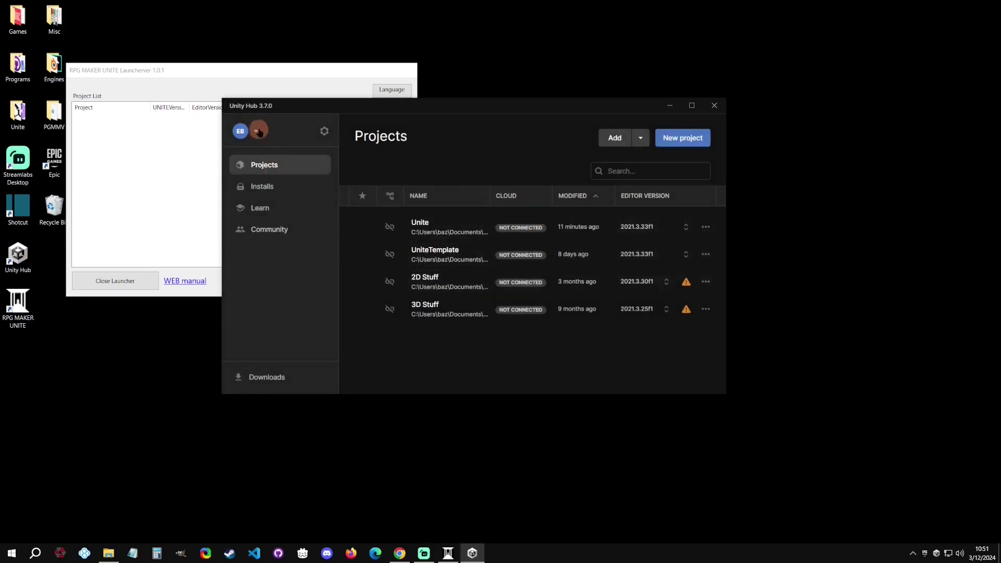
click(272, 190)
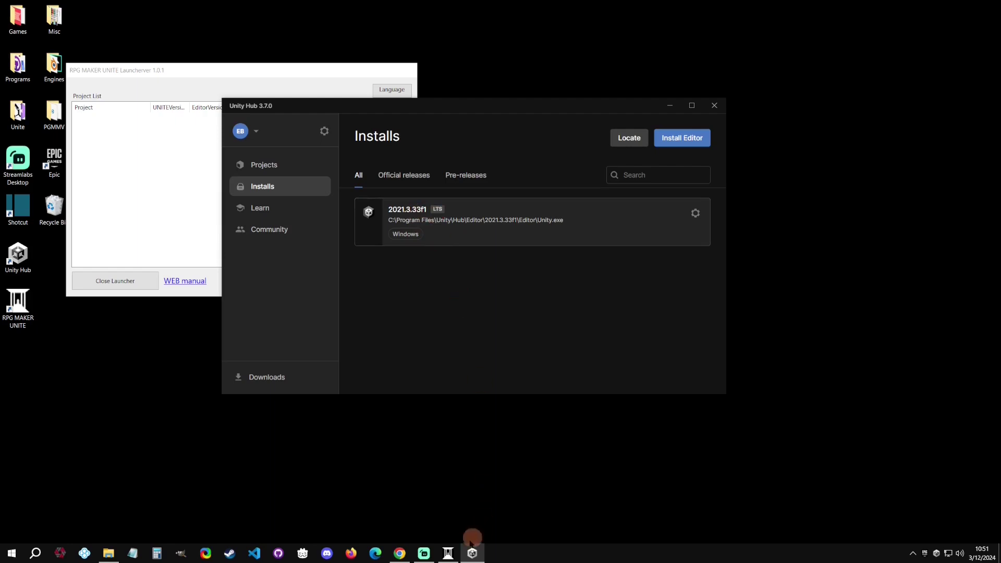
click(400, 554)
click(428, 336)
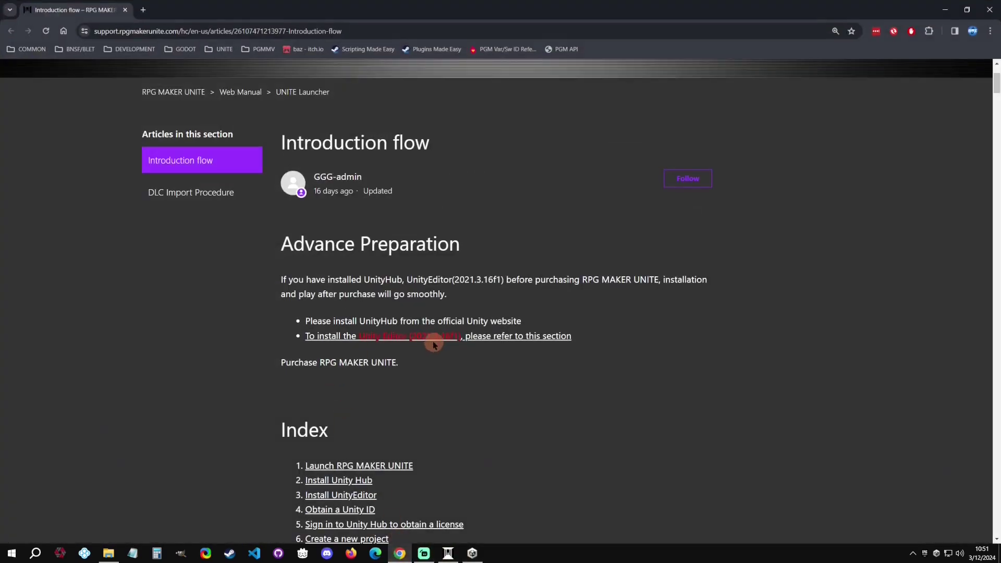
click(471, 553)
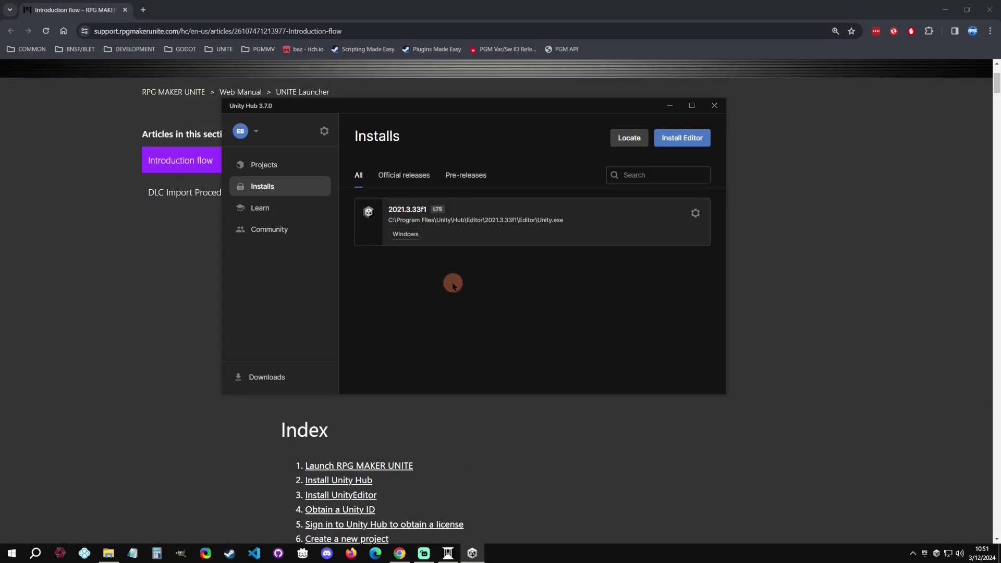
In Install Editor, check Pre-releases and follow the Archive tab's download archive link
click(684, 139)
click(393, 179)
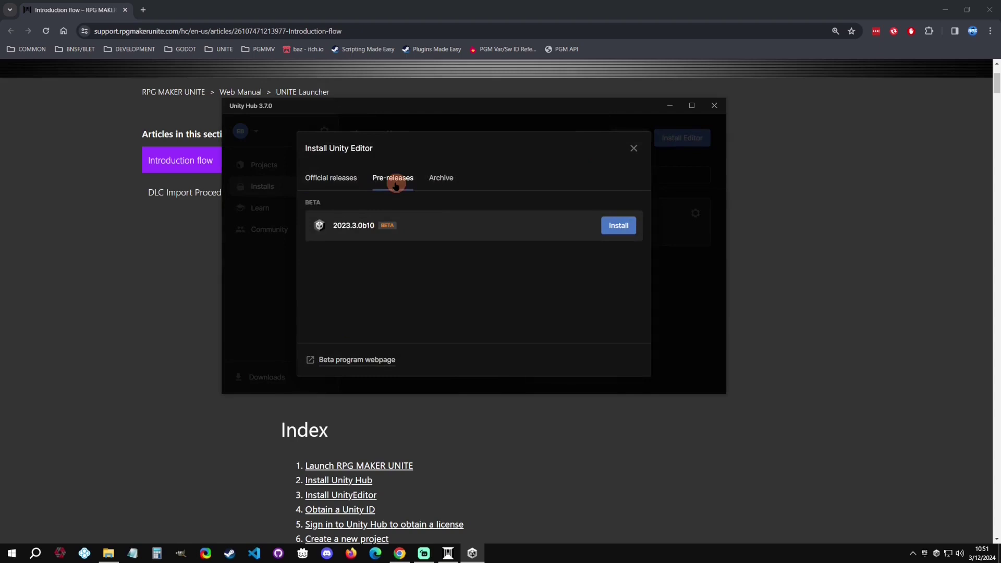
click(439, 182)
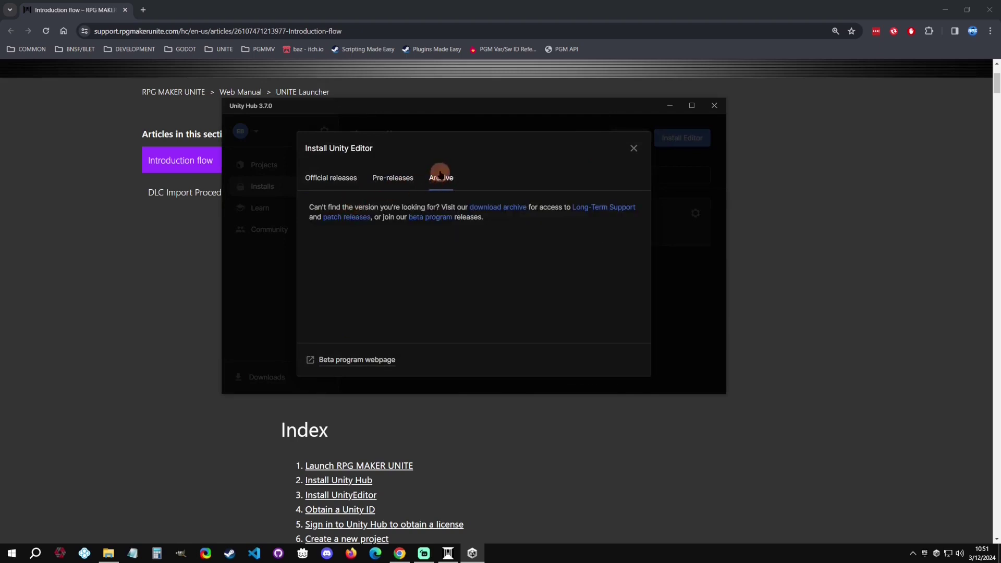
click(487, 209)
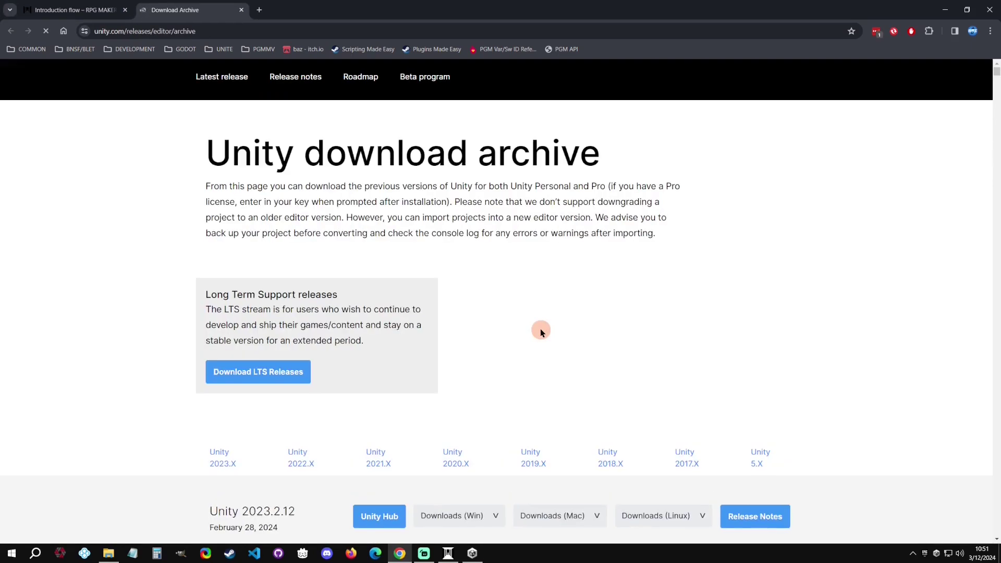
Request installing Unity 2021.3.16 through Unity Hub from the archive's Unity 2021.X releases
scroll(529, 314, down, 5)
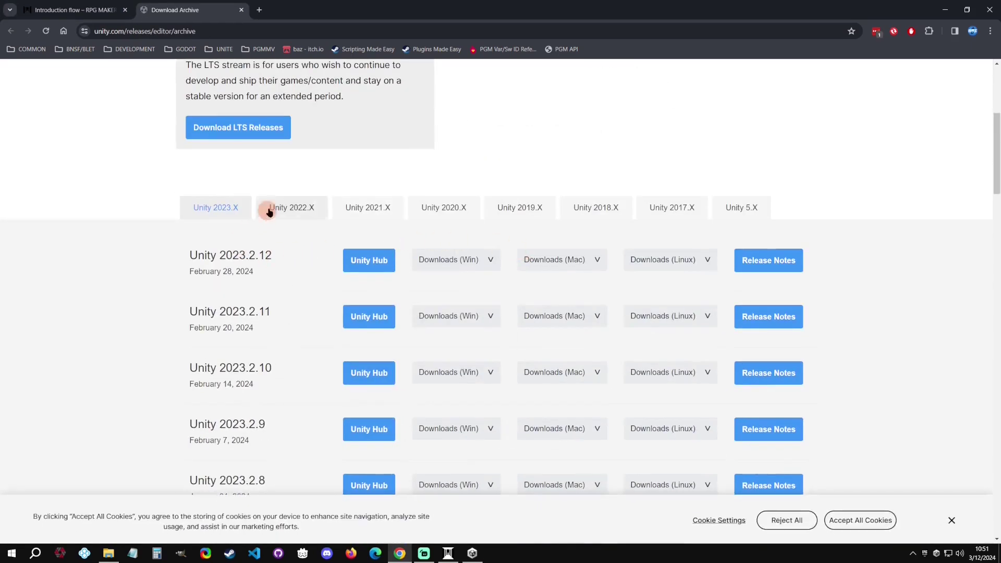
click(375, 207)
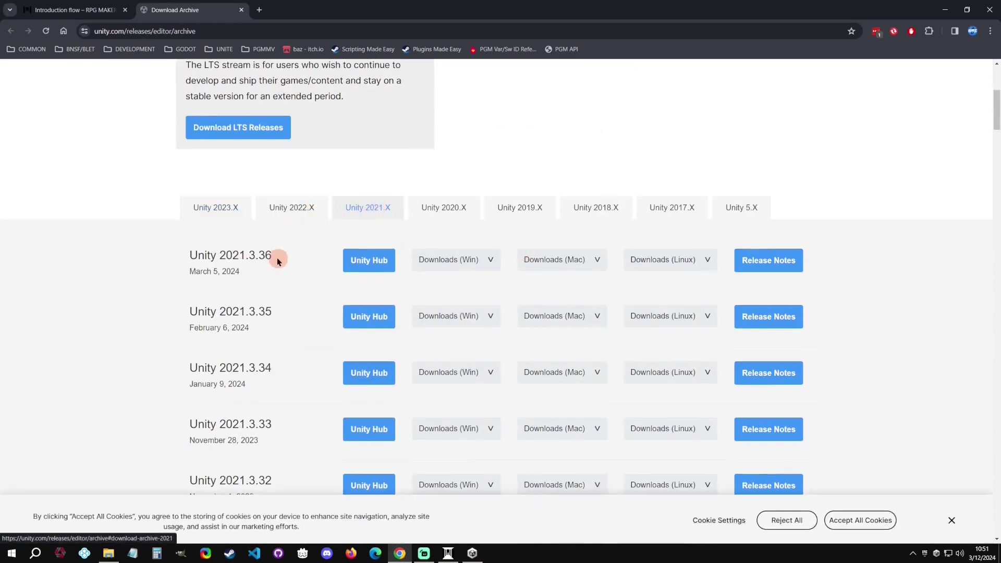
scroll(277, 261, down, 20)
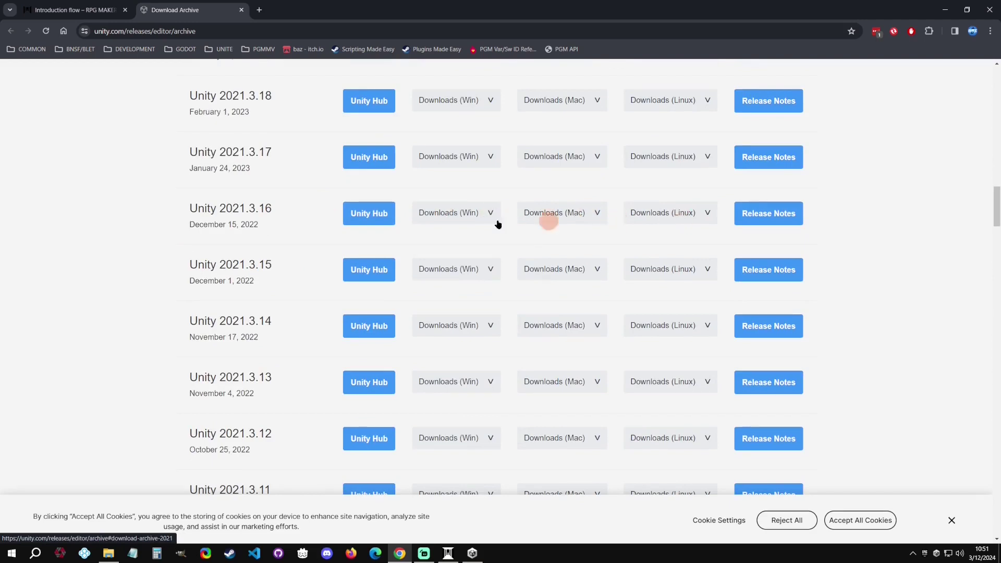
click(369, 218)
Allow Chrome to open Unity Hub, install Unity 2021.3.16f1, then minimize the Hub
click(399, 90)
click(533, 123)
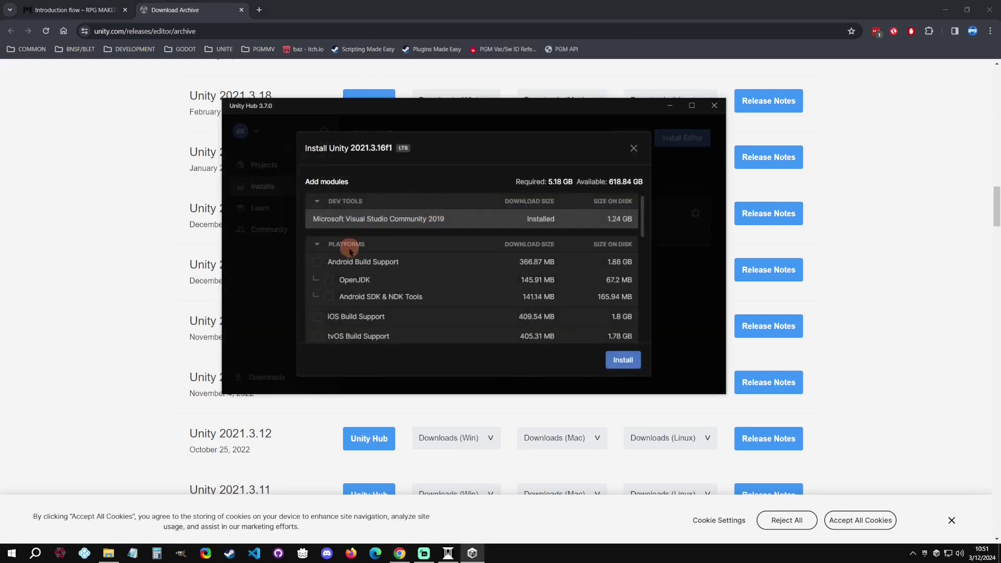
scroll(411, 269, down, 2)
scroll(411, 270, up, 3)
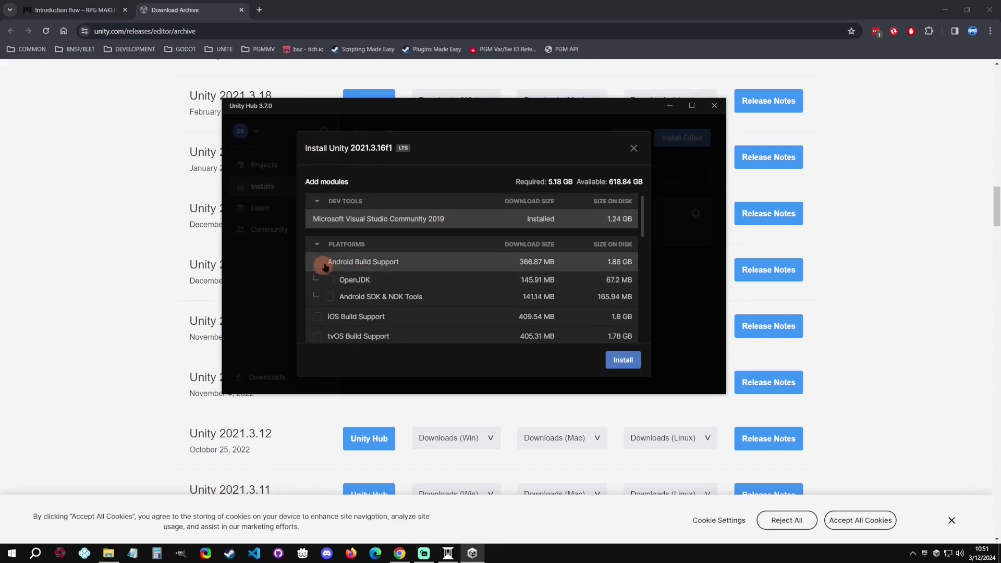
scroll(426, 271, down, 5)
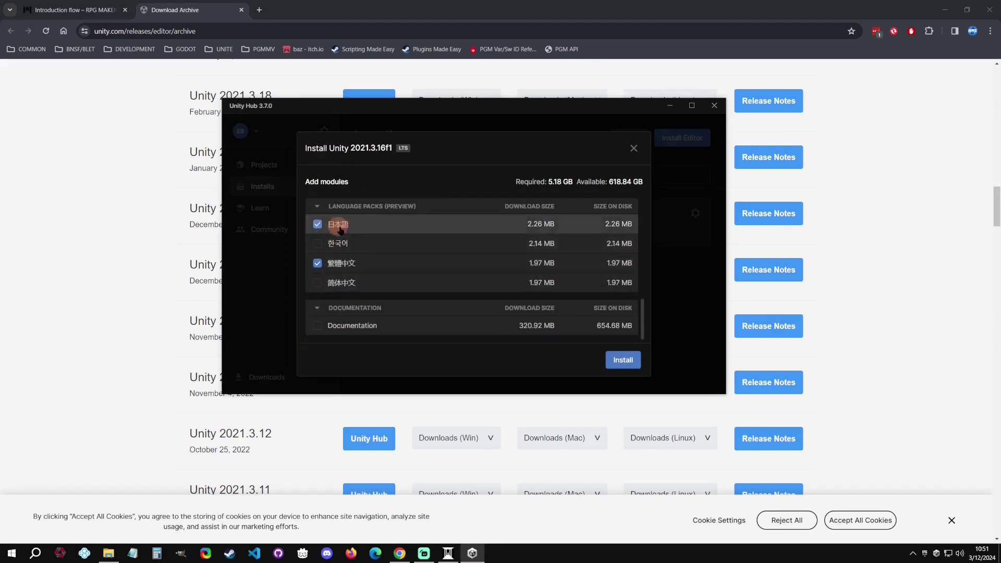
scroll(391, 245, up, 5)
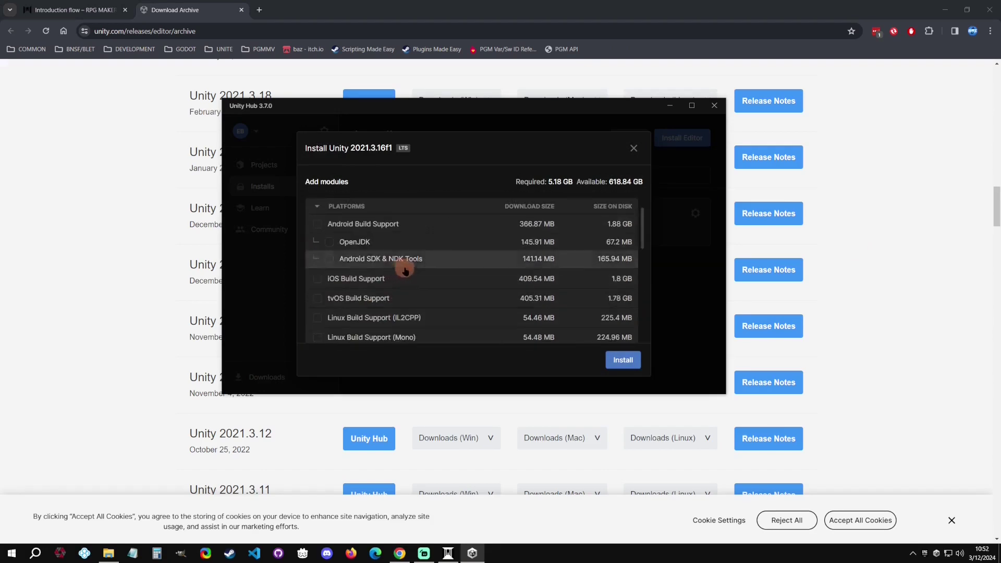
click(624, 360)
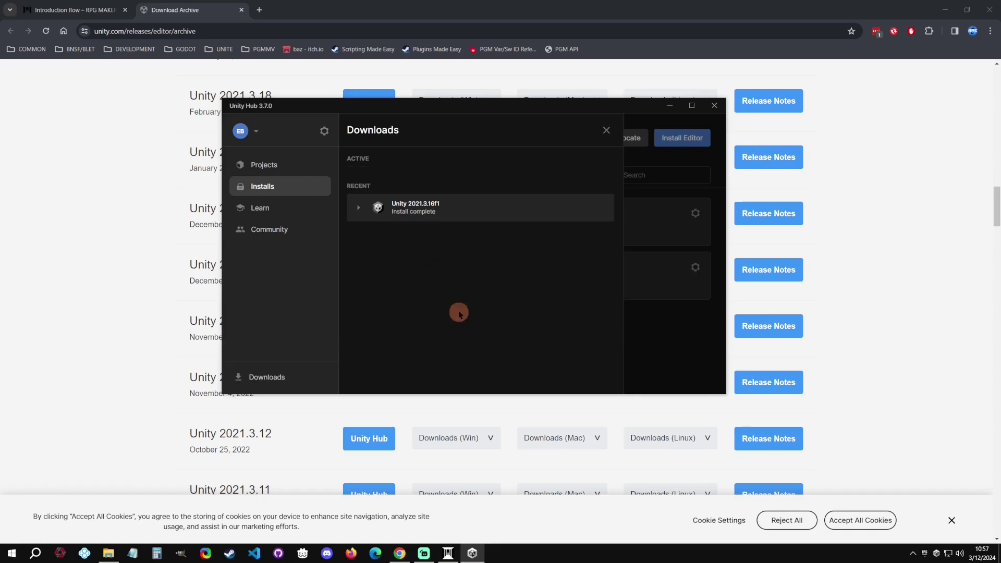
click(669, 107)
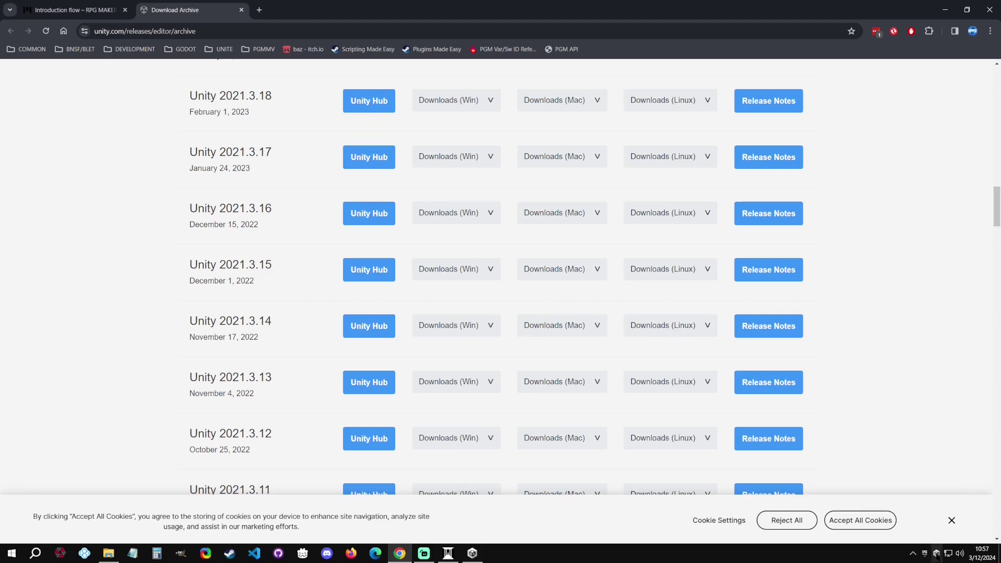
Bring the RPG Maker Unite Launcher 1.0.1 window forward from the taskbar
click(448, 553)
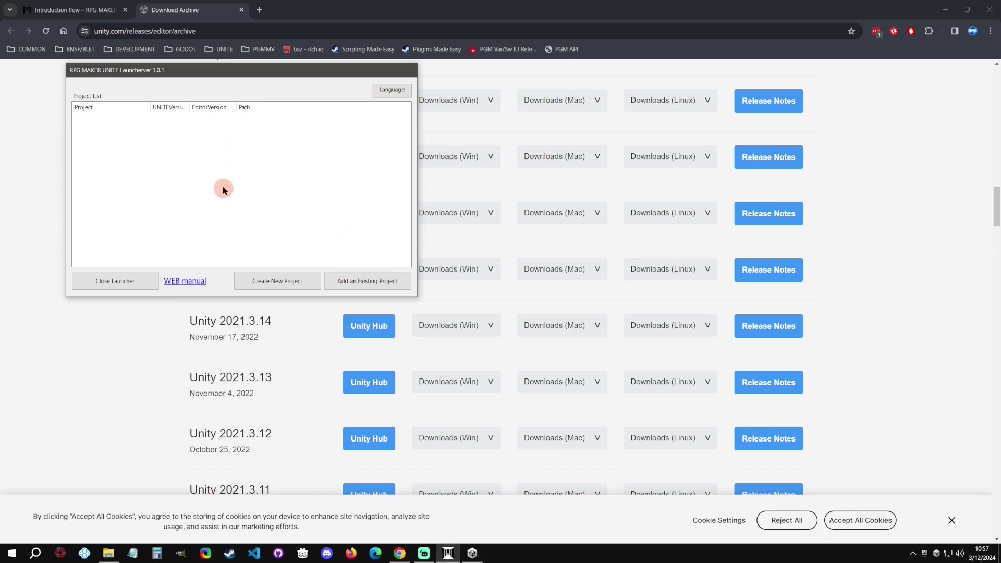
Start a new project, inspect the editor version choices, then cancel the setup
click(245, 282)
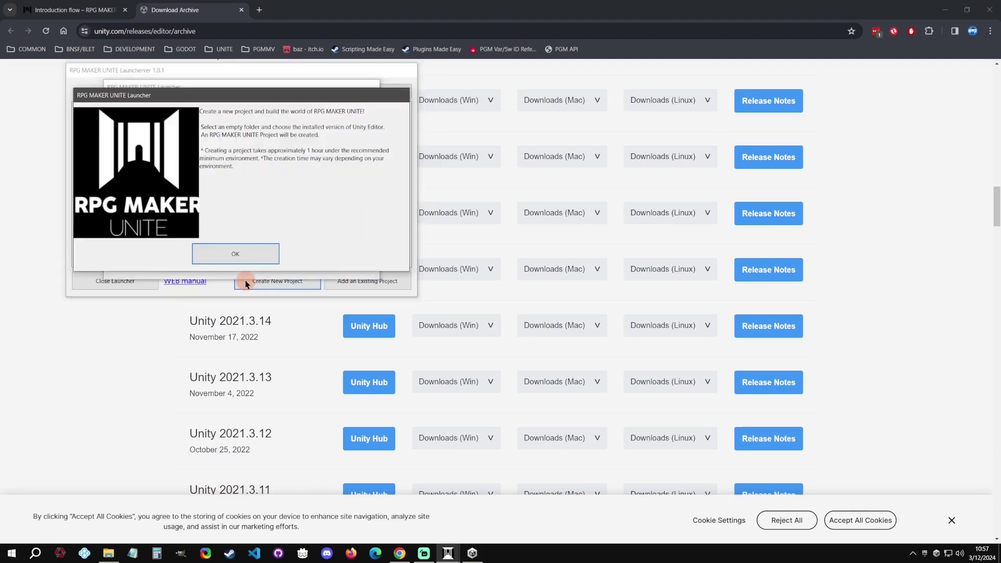
click(242, 254)
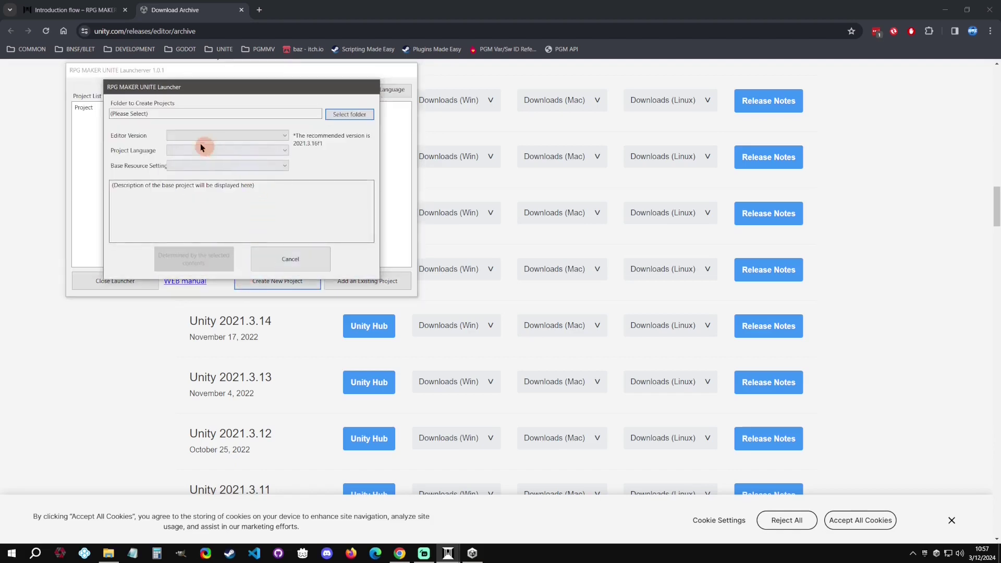
click(192, 137)
click(203, 137)
click(216, 137)
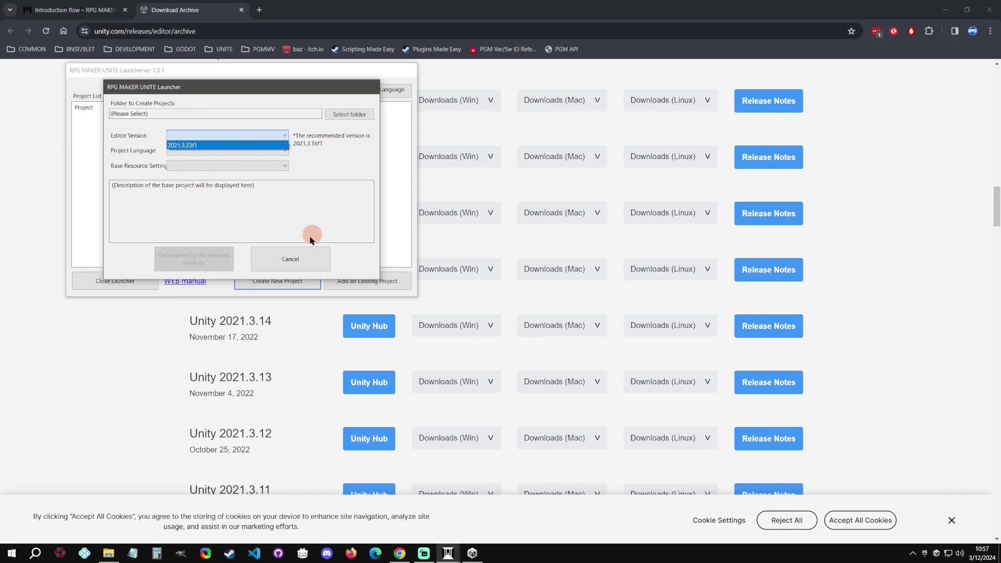
click(284, 261)
Close the launcher and relaunch RPG Maker Unite from the desktop
click(115, 280)
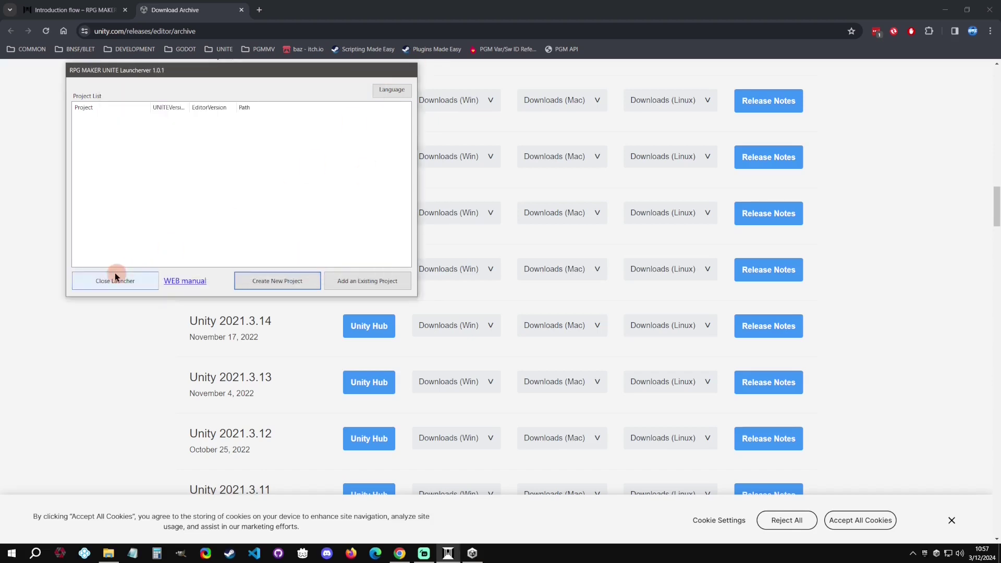
click(537, 320)
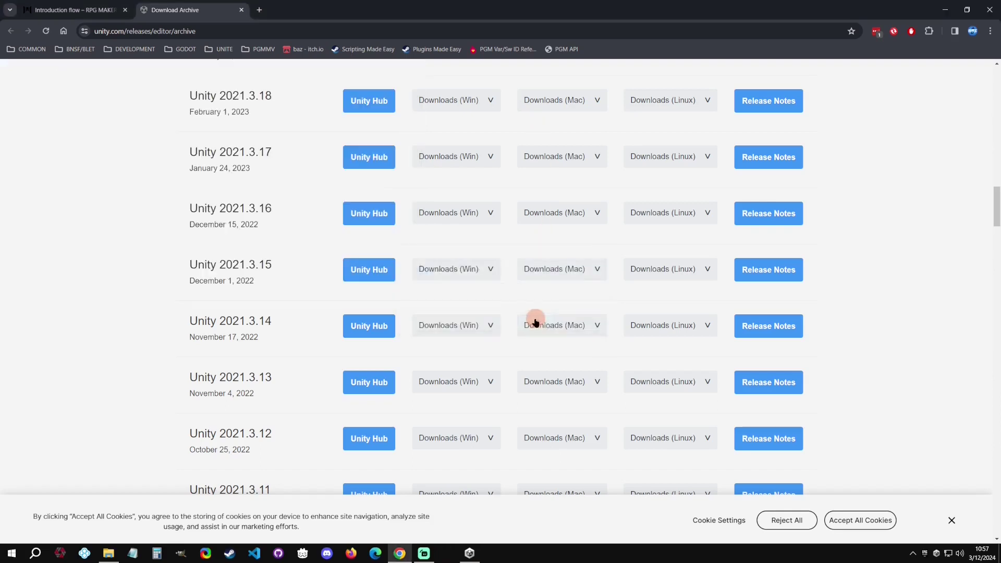
click(944, 10)
click(18, 302)
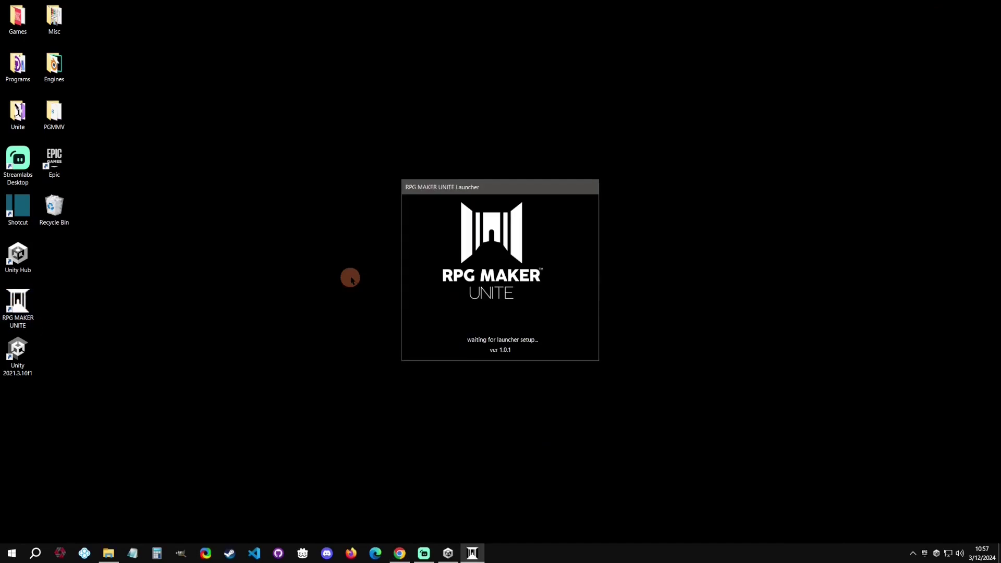
Create a new project with editor version 2021.3.16f1 and English as project language
click(317, 340)
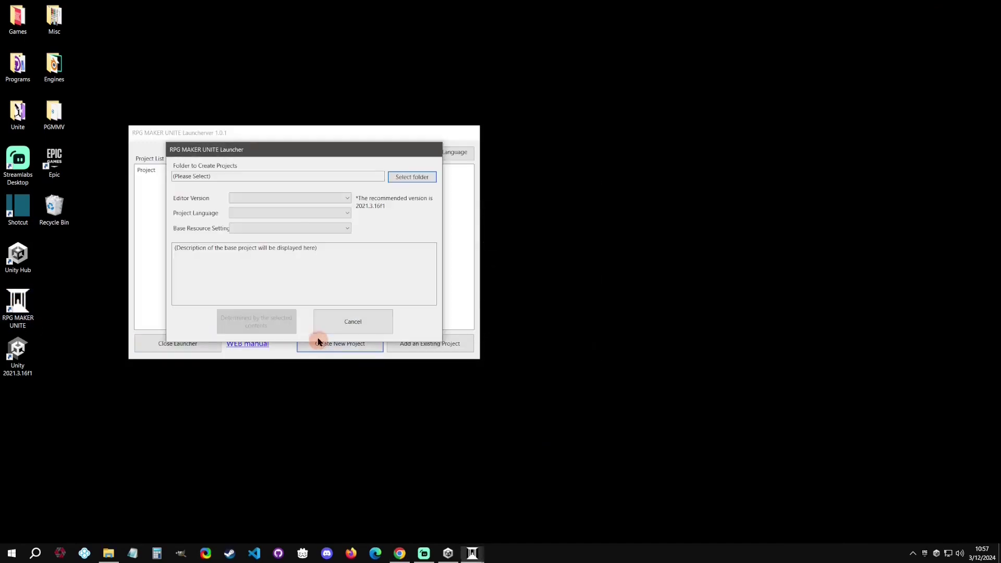
click(270, 202)
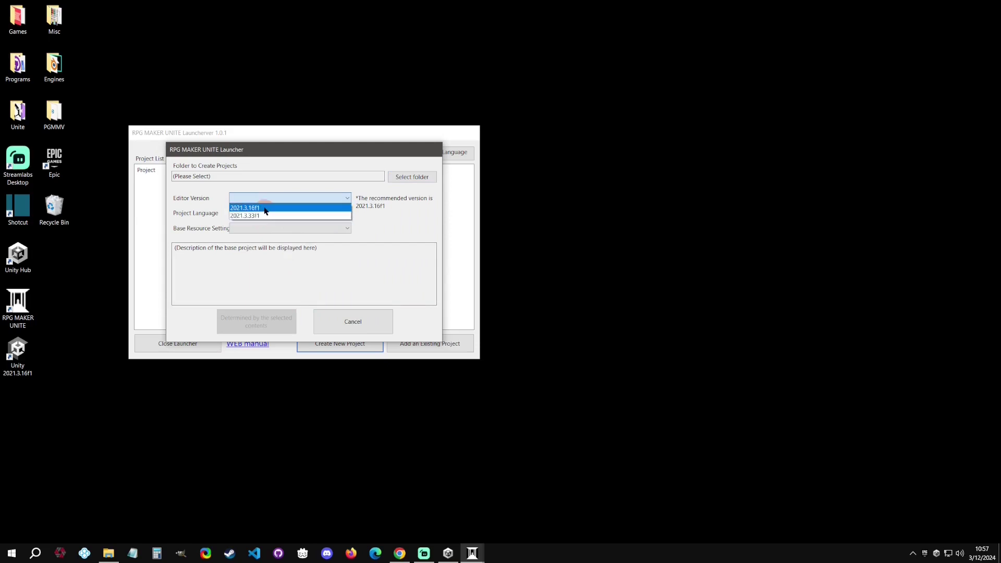
click(262, 208)
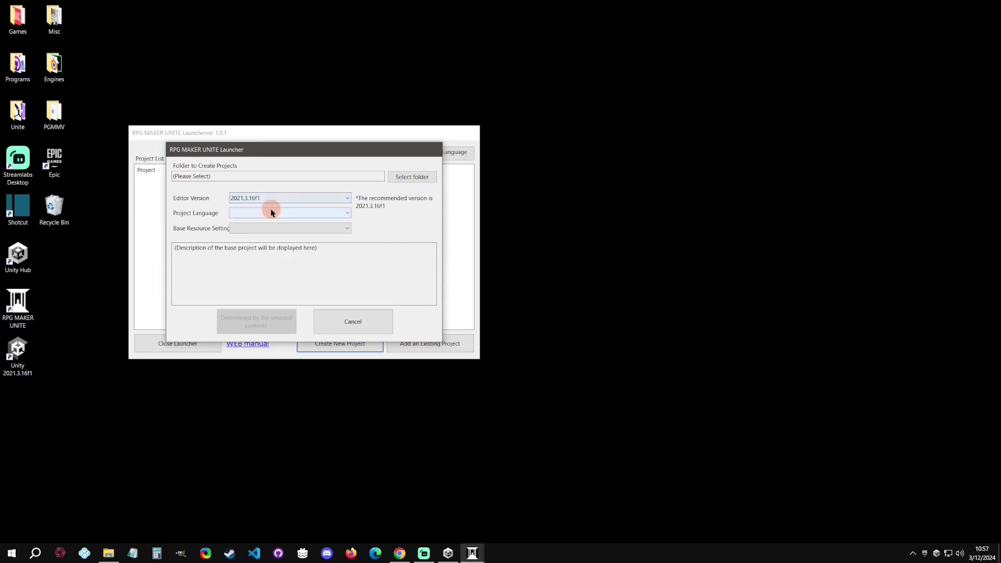
click(270, 211)
click(268, 231)
click(268, 229)
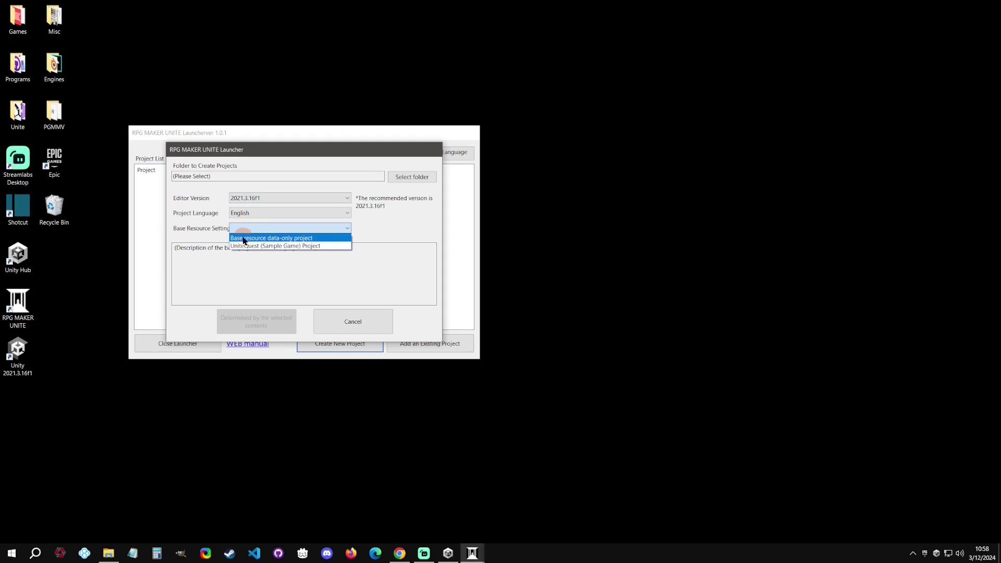
Choose the data-only base resource, browse to Documents for the folder, then cancel the picker
click(279, 239)
click(405, 177)
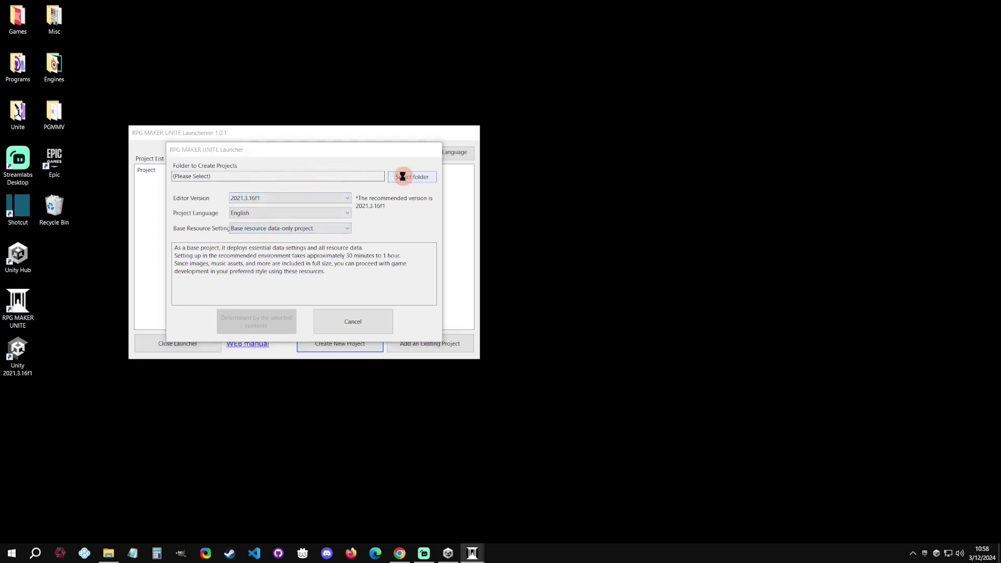
click(292, 180)
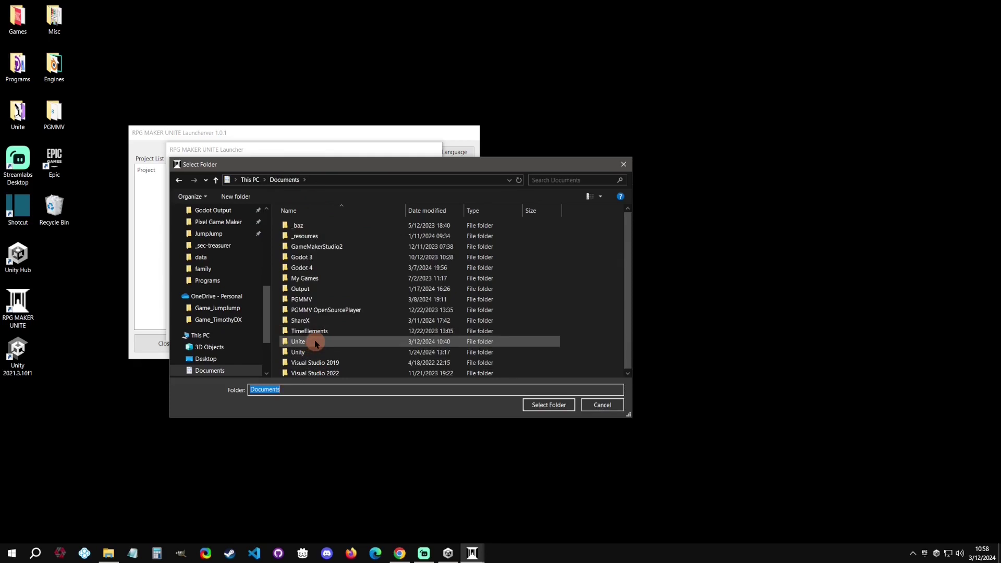
click(600, 404)
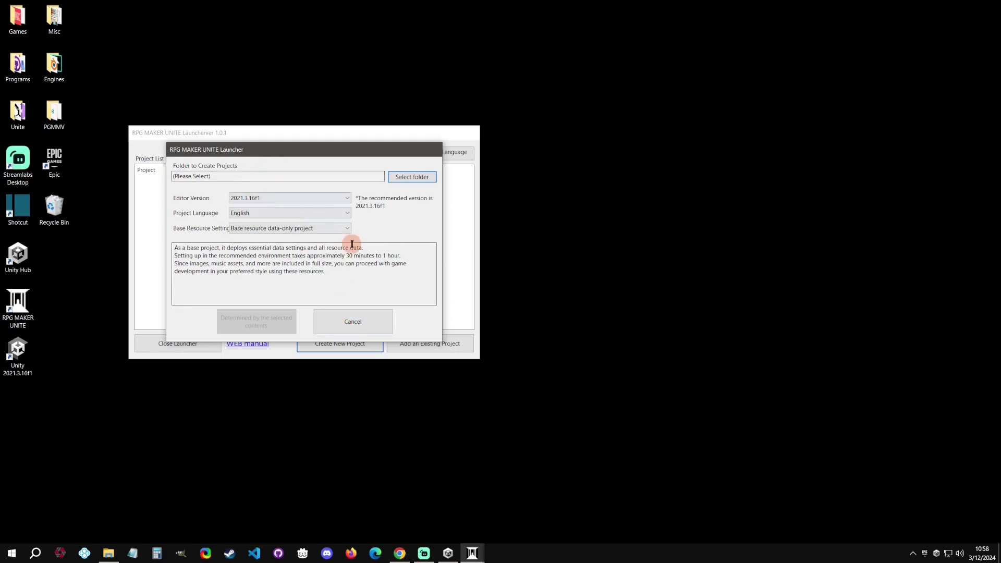
Cancel the new project and add the existing Documents\Unite folder to the launcher
click(350, 329)
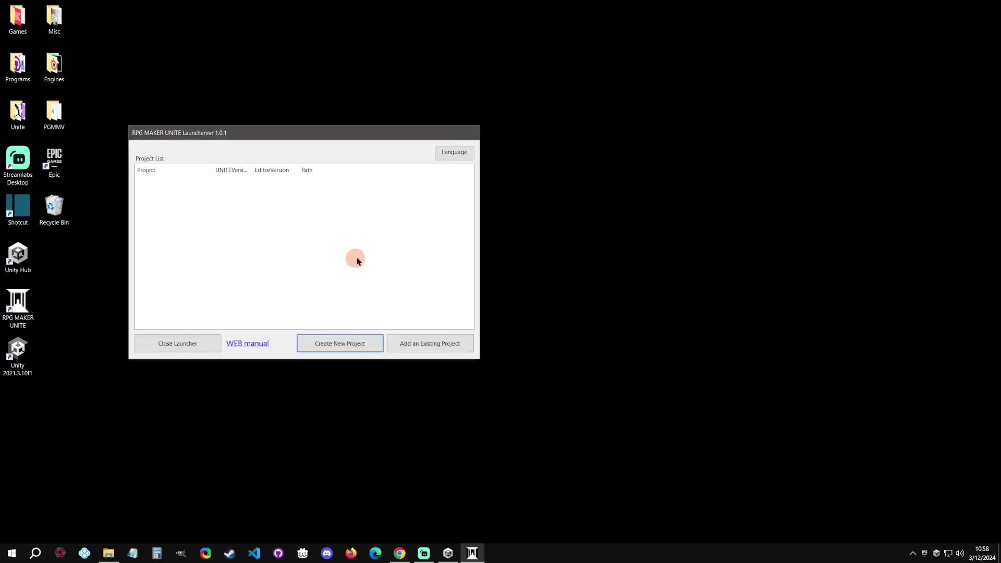
click(422, 345)
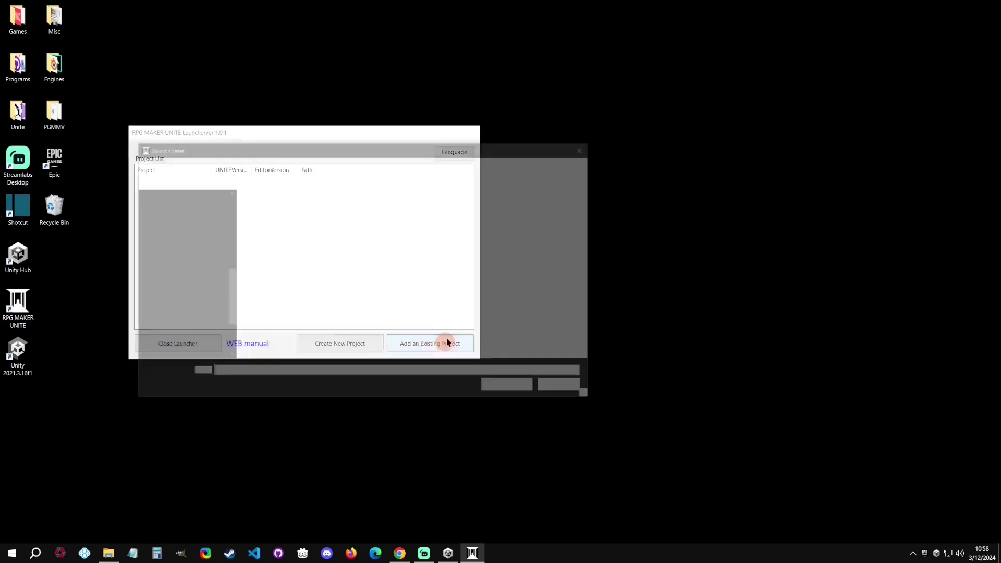
click(247, 163)
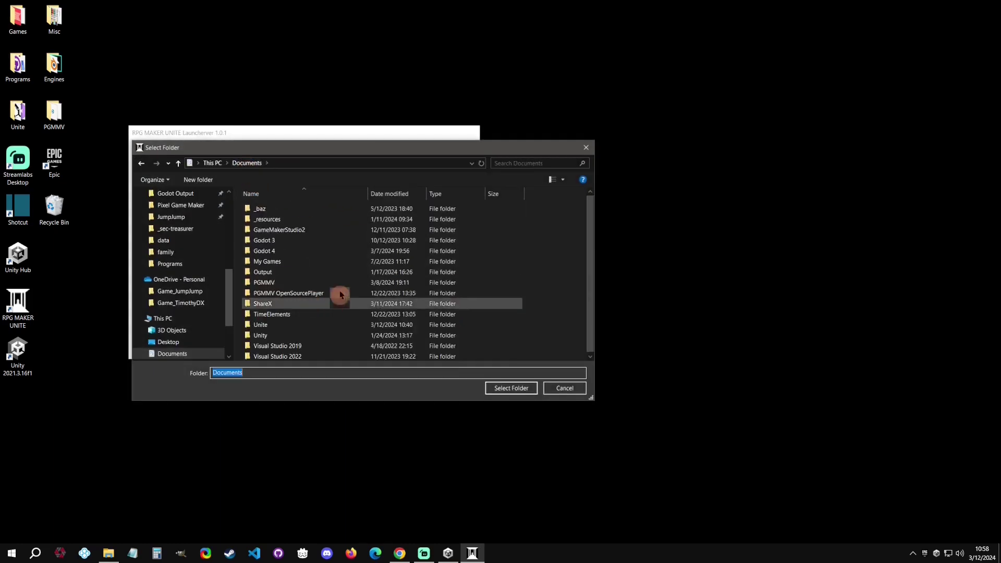
click(312, 326)
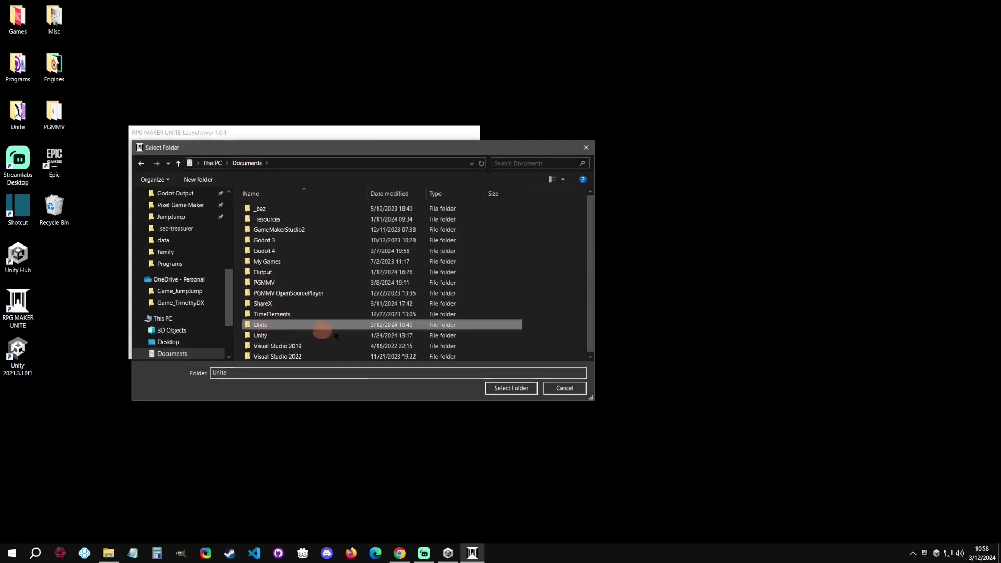
click(495, 388)
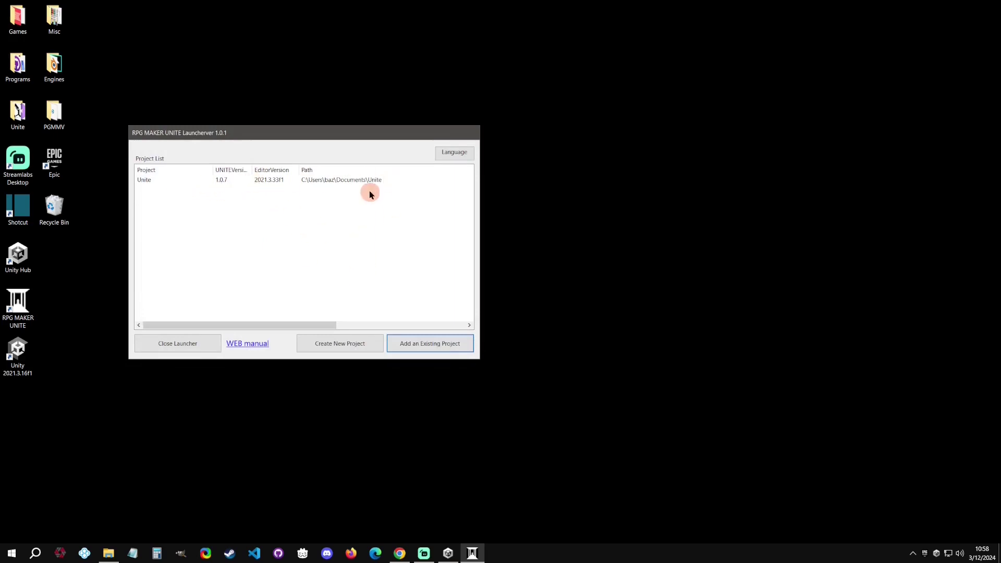
Open the Unite project in the editor via Open Selected Project
click(276, 180)
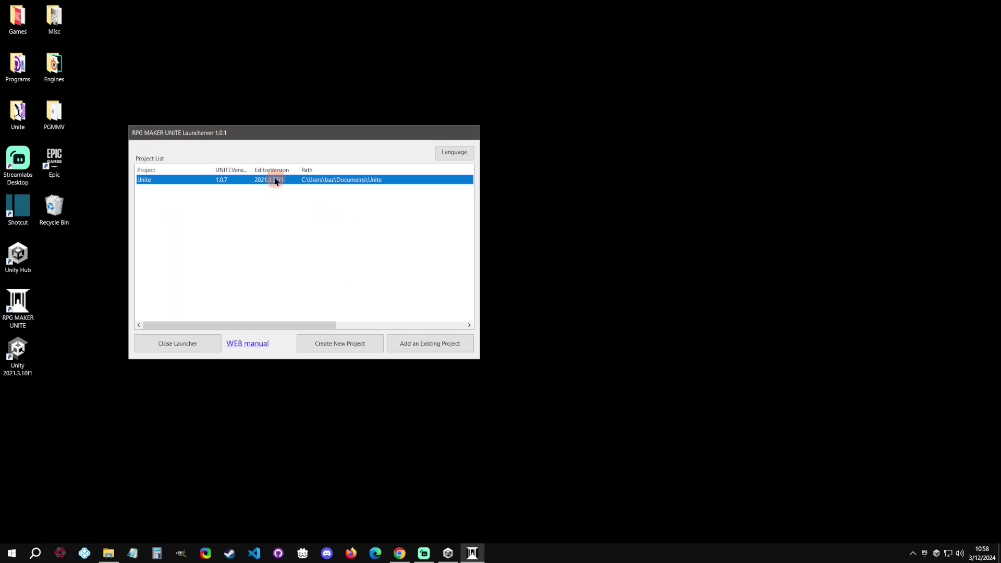
right_click(292, 181)
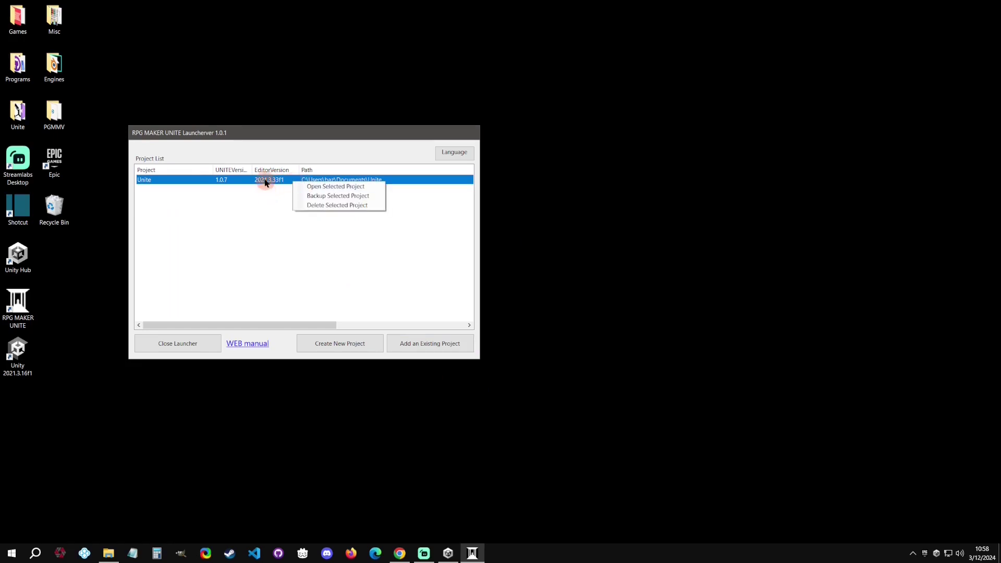
click(316, 187)
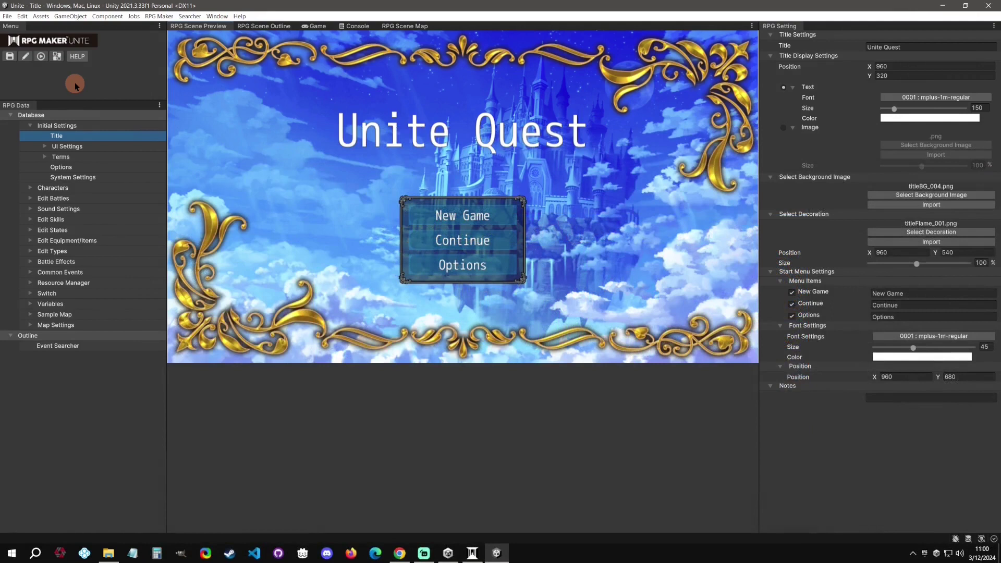
Look over the Scene Outline node graph and the Console output
click(282, 26)
click(365, 26)
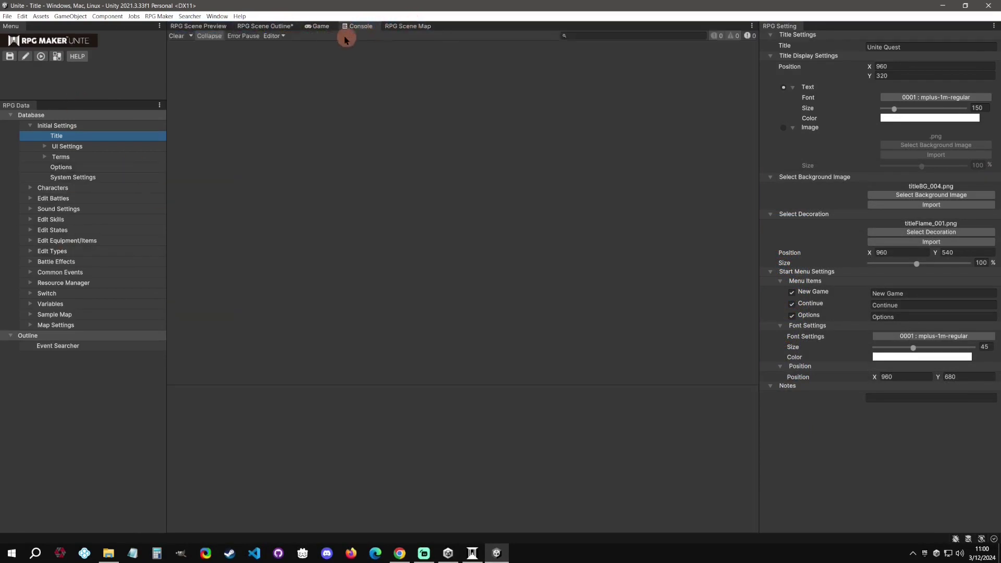
click(281, 26)
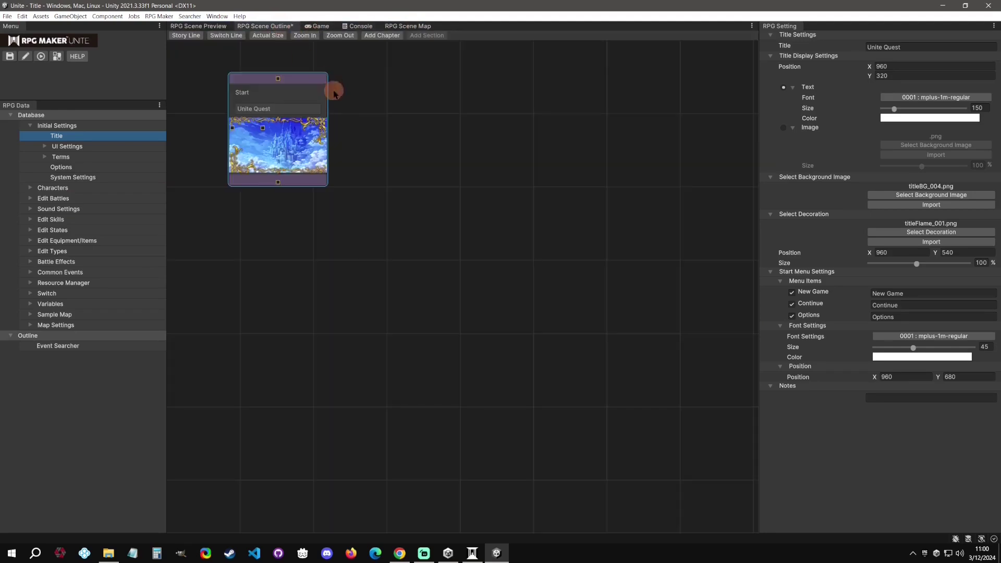
Preview the UI Settings Game Menu screens: Main, Items, Skills and Equipment
click(72, 147)
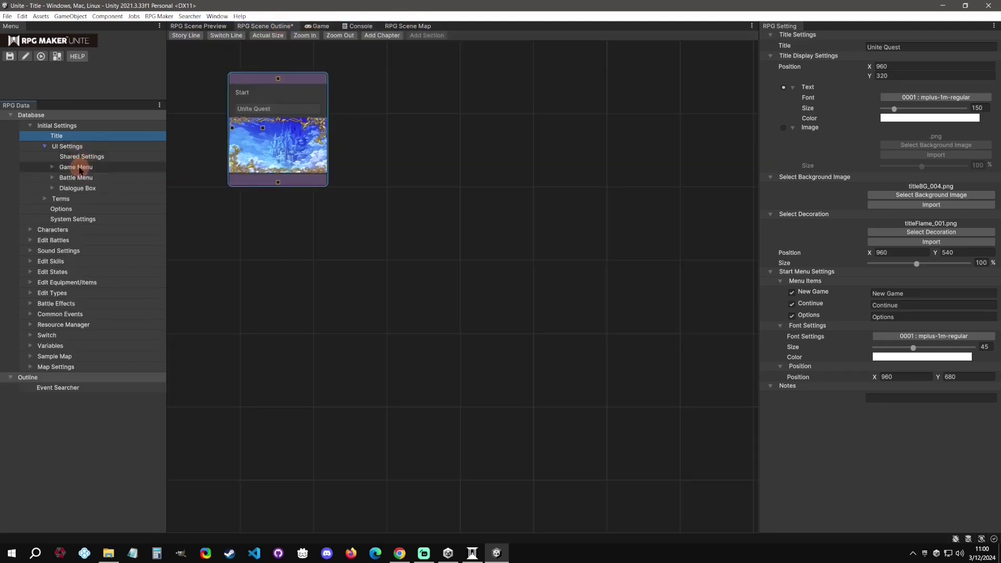
click(77, 168)
click(90, 179)
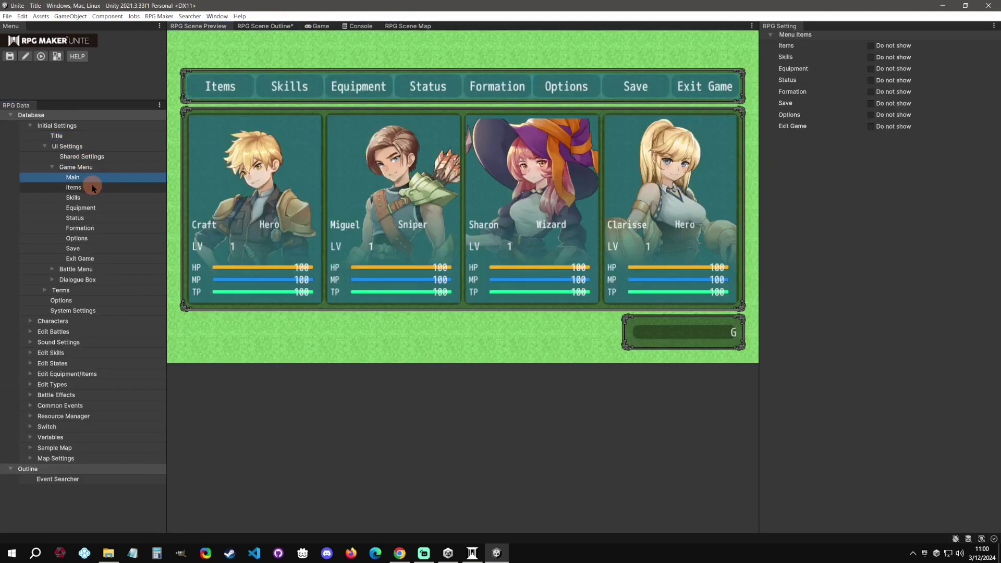
click(95, 189)
click(94, 198)
click(101, 208)
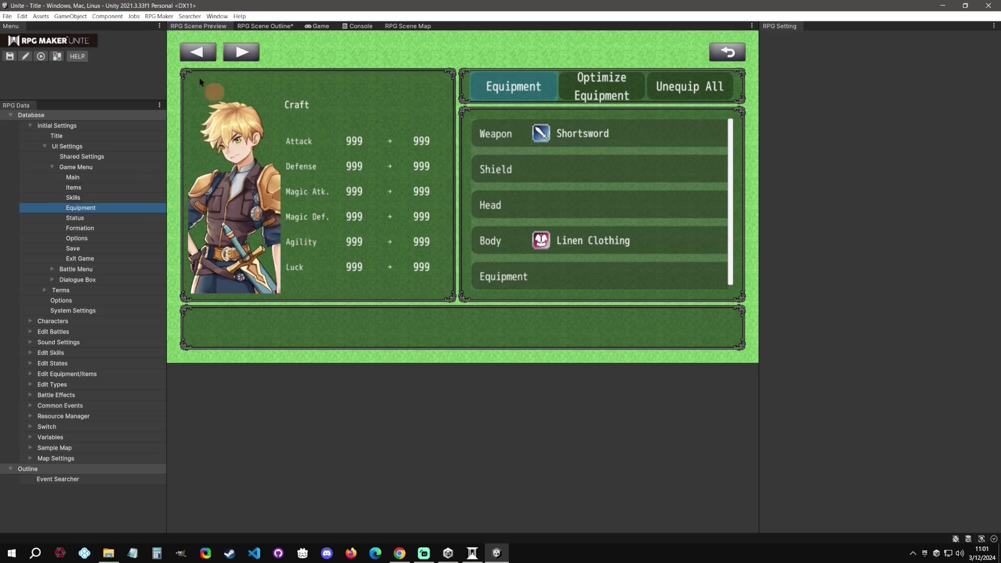
Switch the editor to the standard Unity Editor layout
click(164, 17)
mouse_move(172, 27)
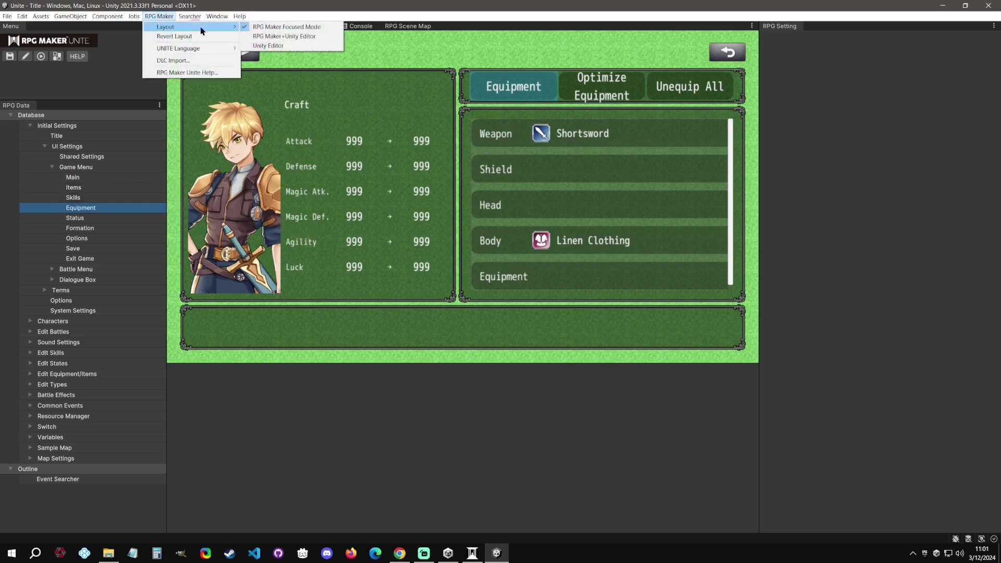
click(277, 46)
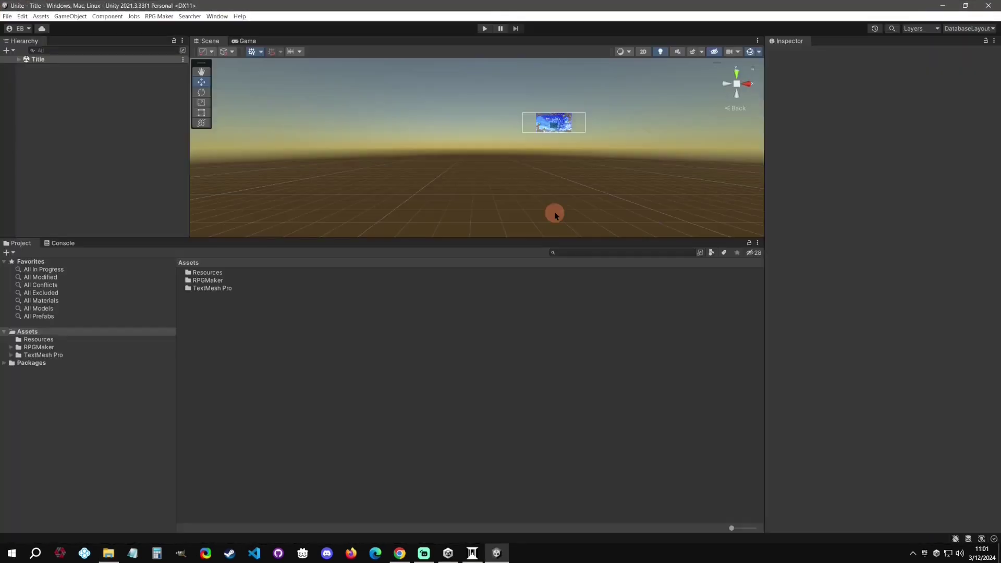
click(159, 16)
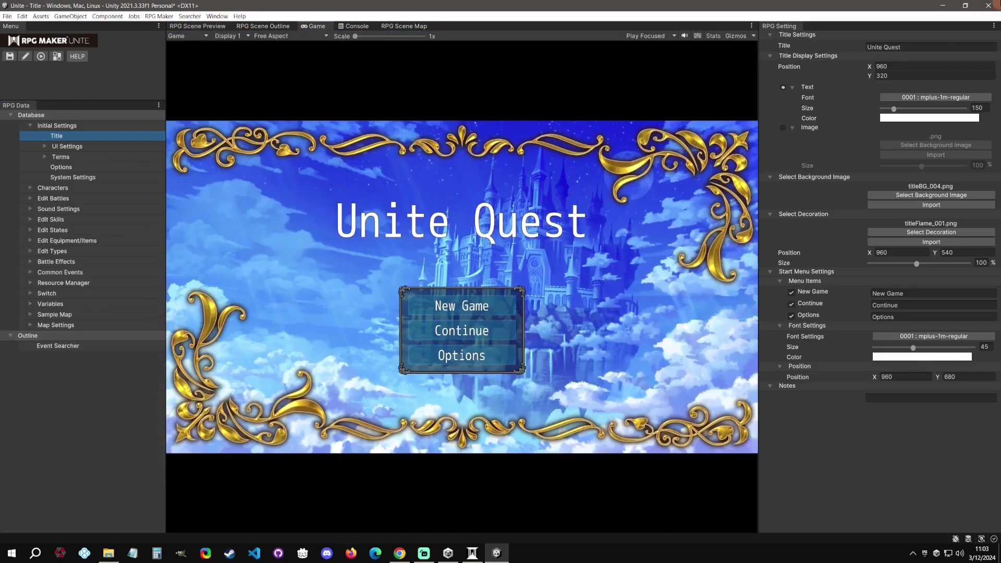
Close the editor, saving the modified scene, then close the project launcher
click(990, 7)
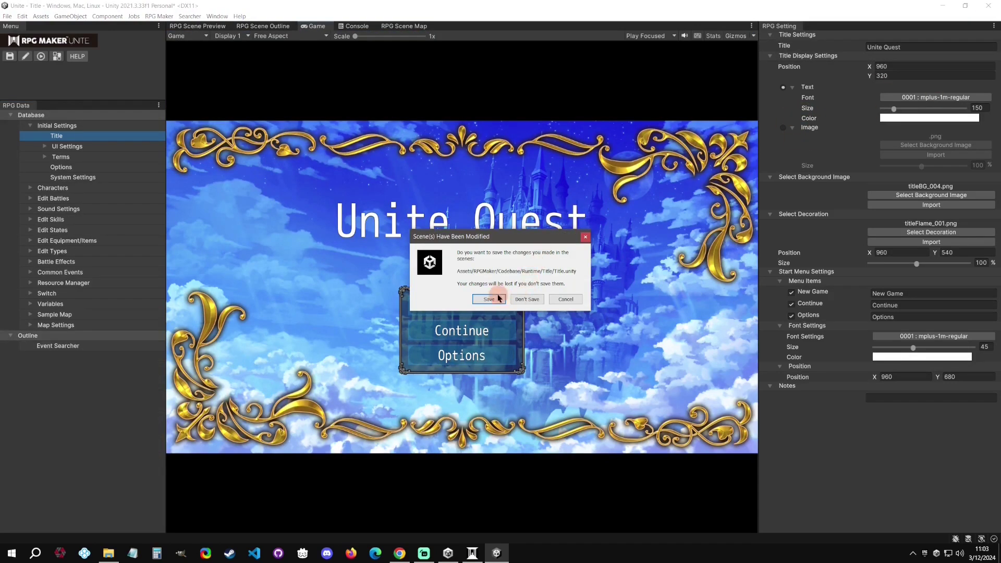
click(528, 300)
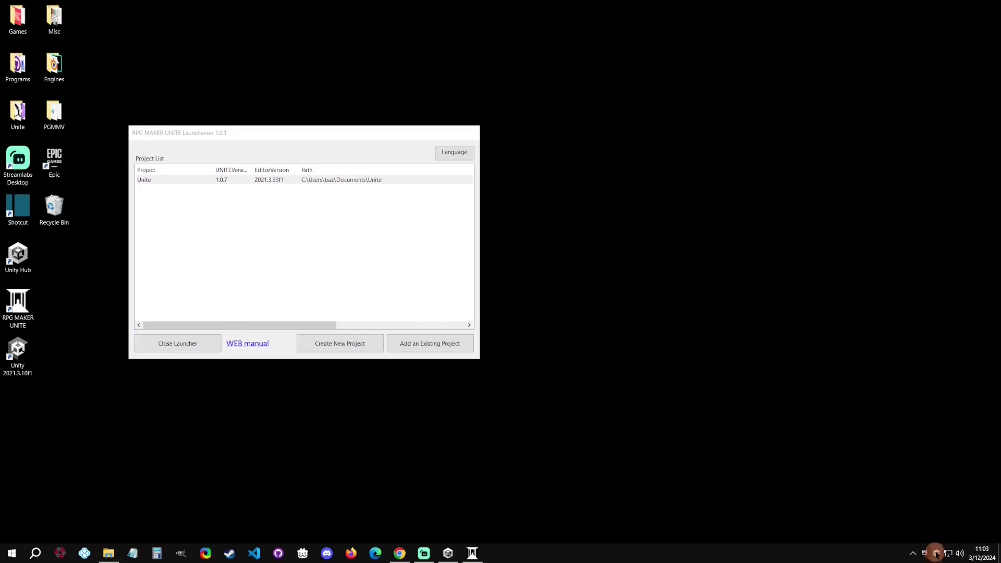
click(467, 260)
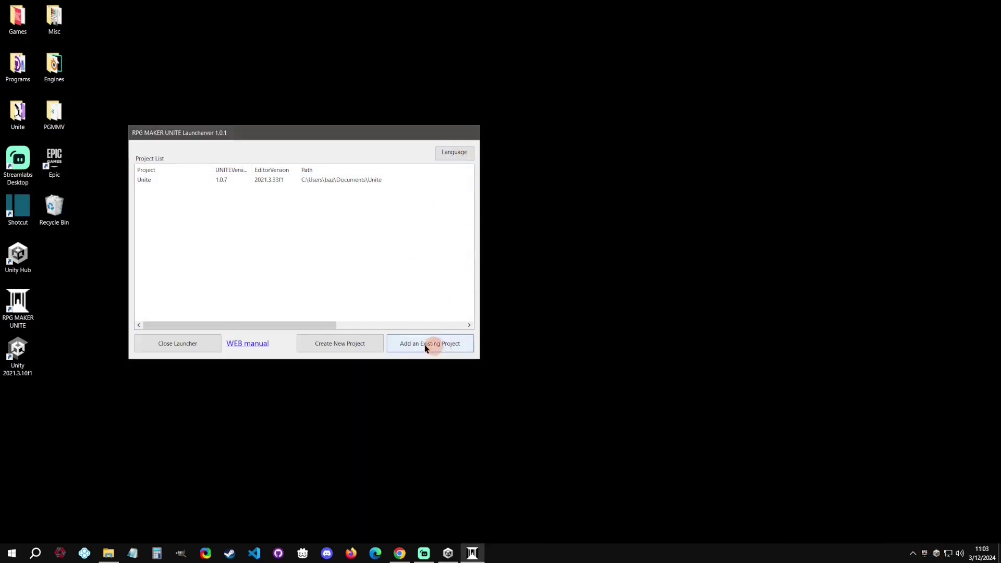
click(184, 341)
click(536, 319)
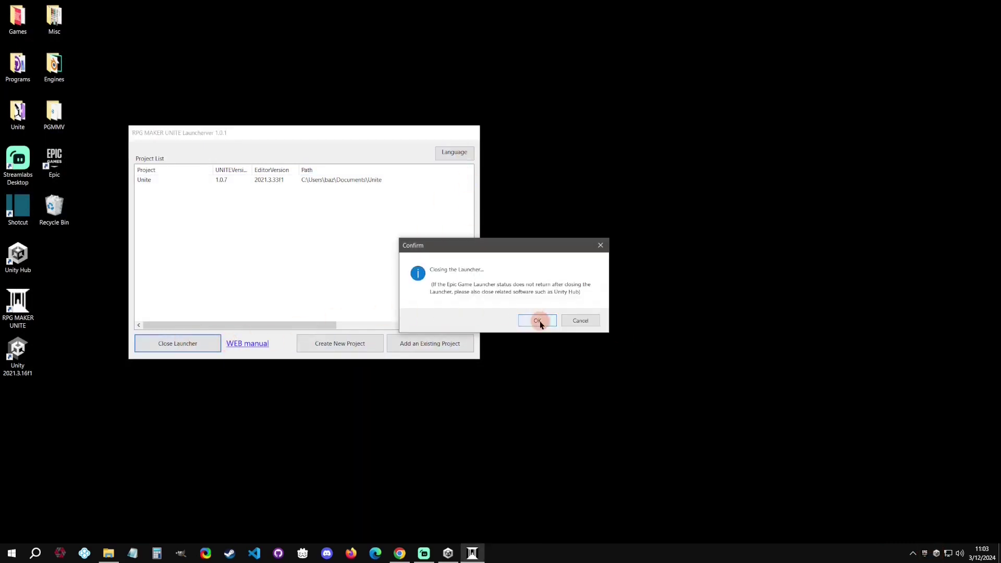
Quit the Epic Games background app and relaunch RPG Maker Unite from the desktop
right_click(925, 553)
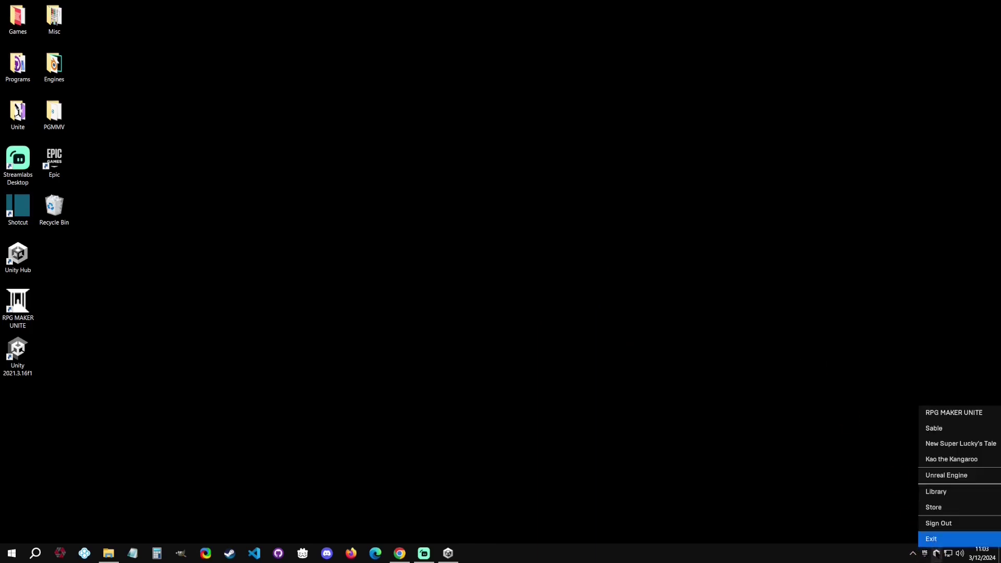
right_click(936, 553)
click(936, 545)
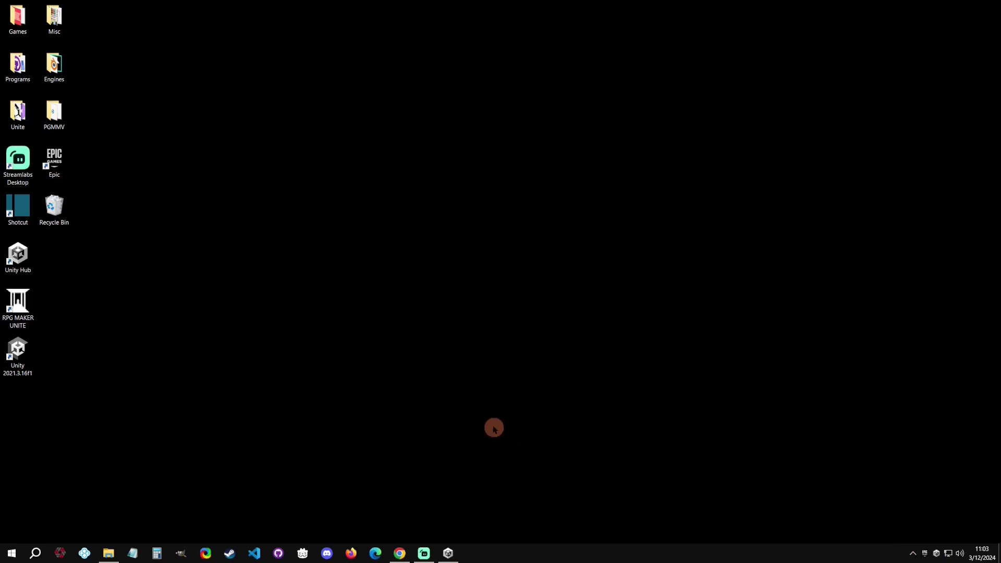
click(18, 305)
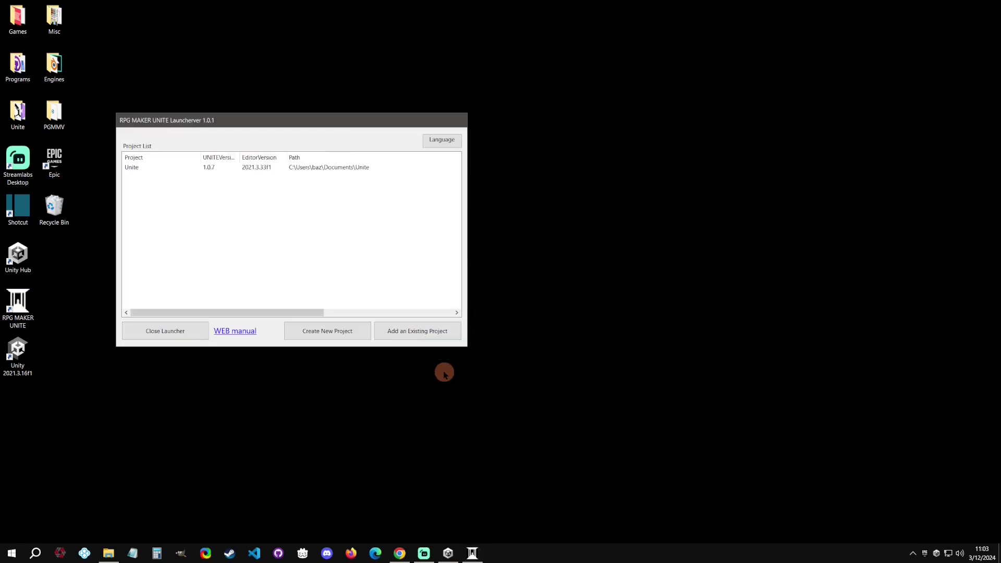
right_click(194, 165)
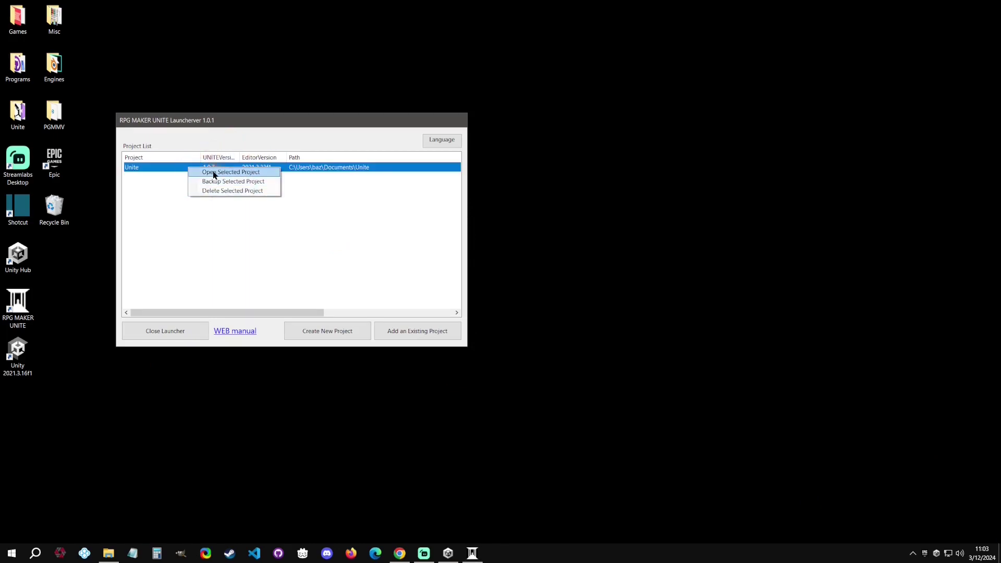
click(295, 249)
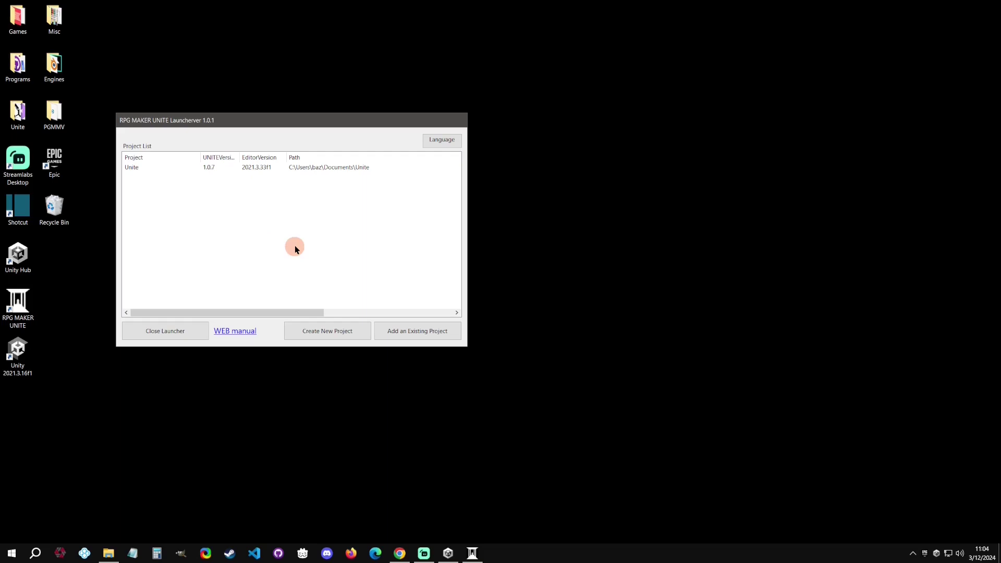
Check that Unity Hub's Projects list shows Unite on editor 2021.3.33f1
click(448, 552)
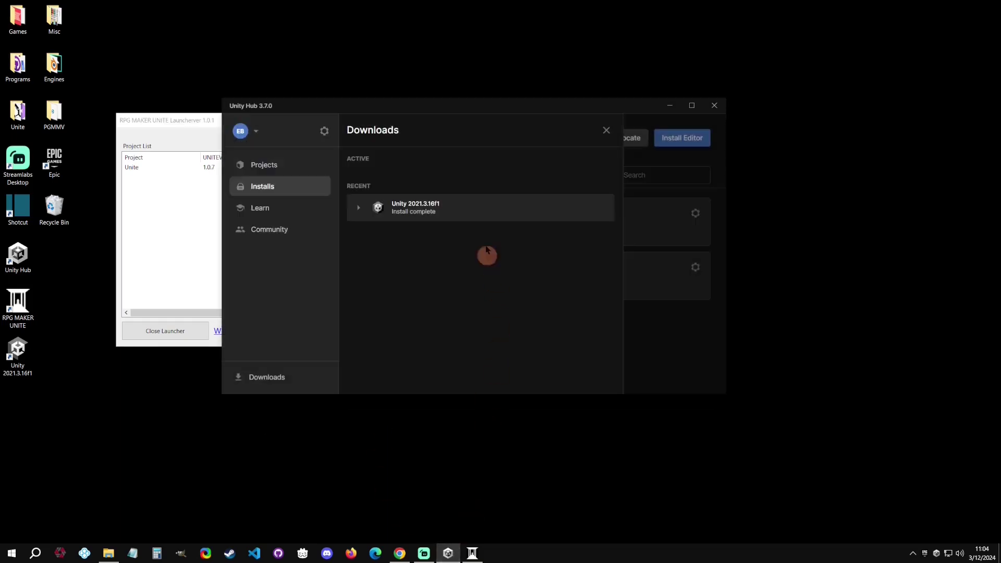
click(267, 165)
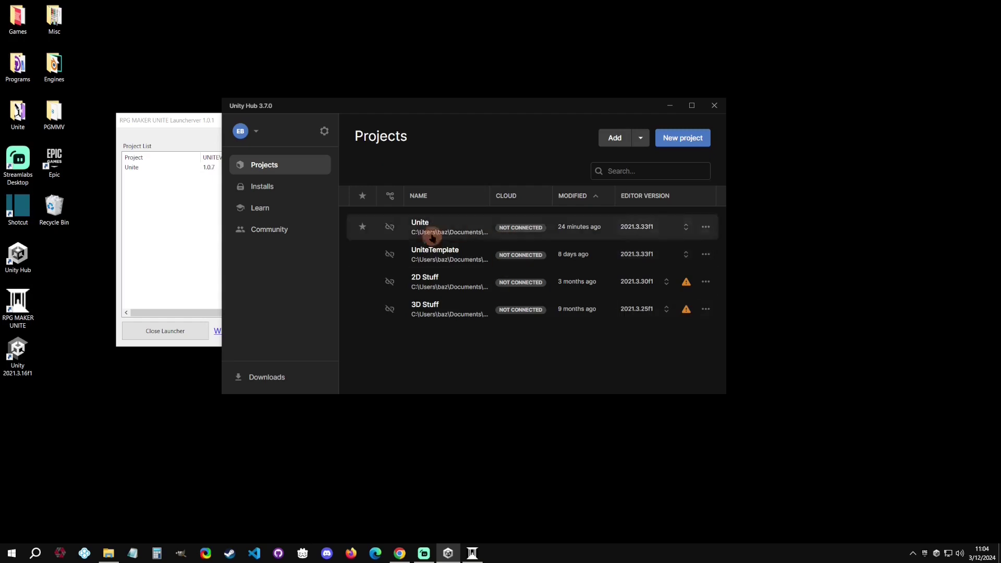
click(167, 224)
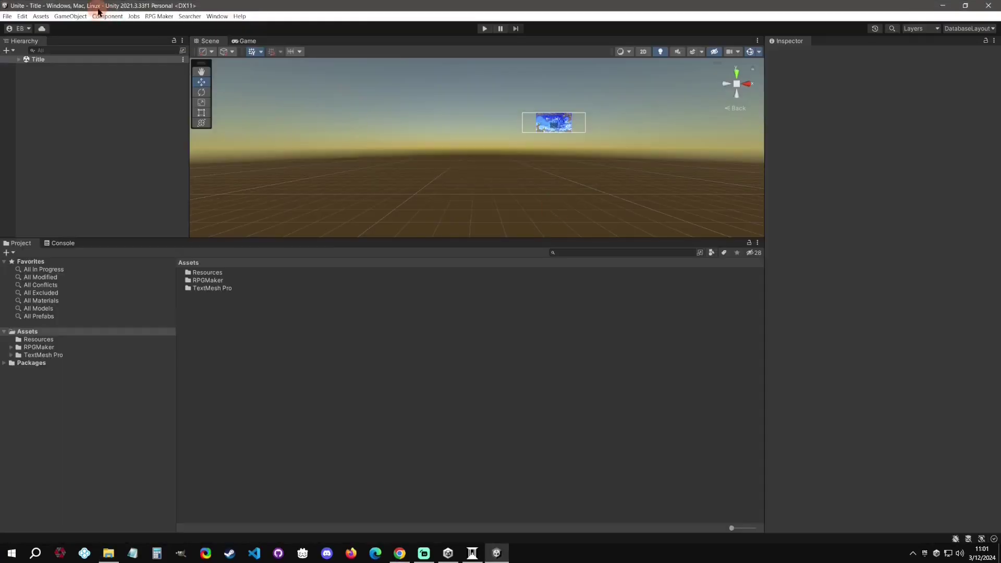
Switch the editor layout back to RPG Maker Focused Mode
click(159, 16)
mouse_move(200, 30)
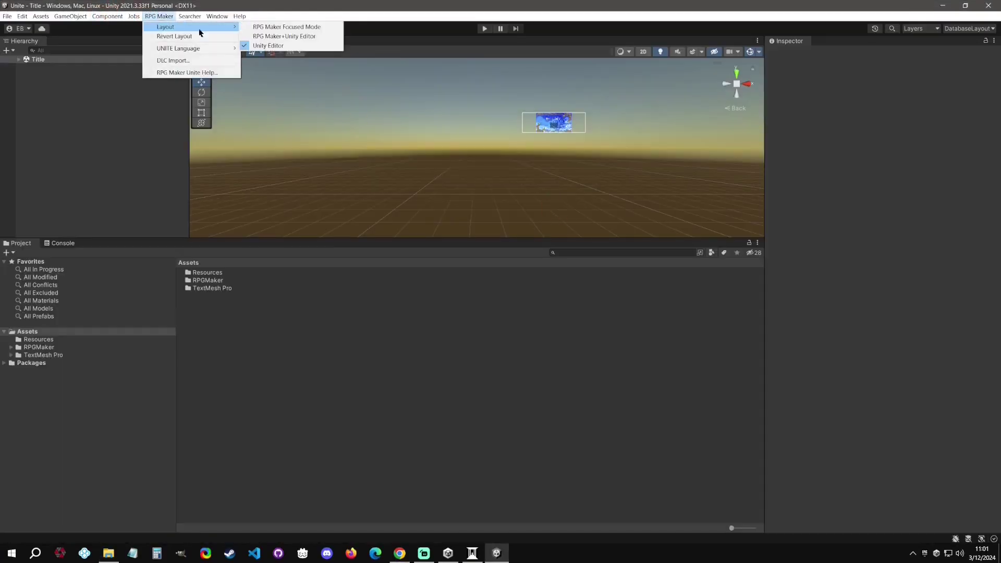
click(286, 27)
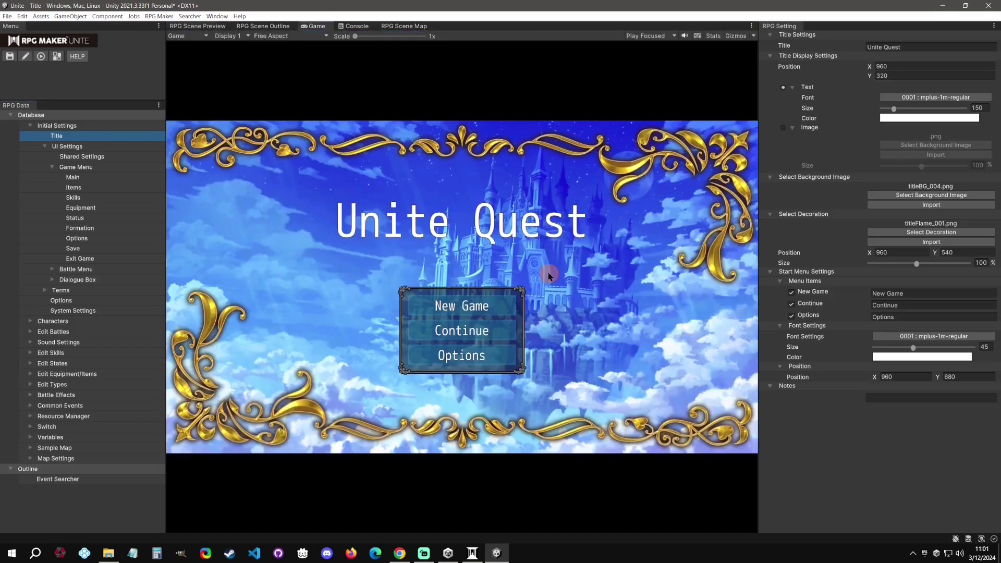